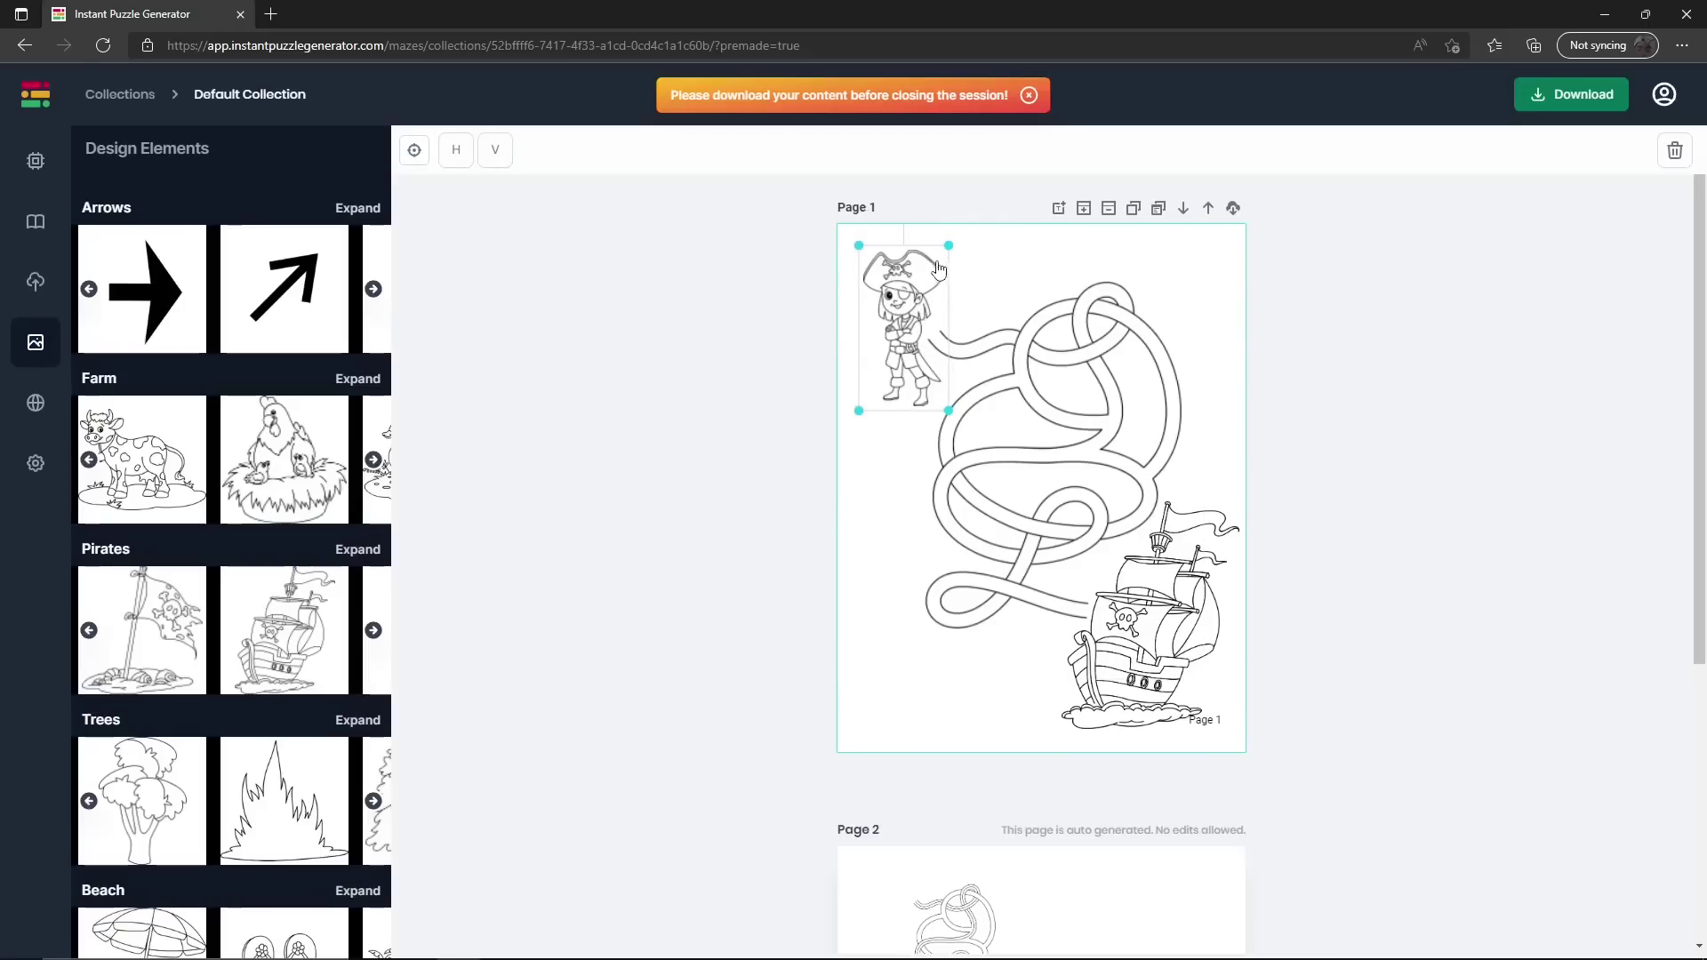
Step: Enlarge the pirate character at the start of the page 1 maze slightly and fine-tune the position of the maze path
drag(950, 241, 964, 233)
click(1102, 384)
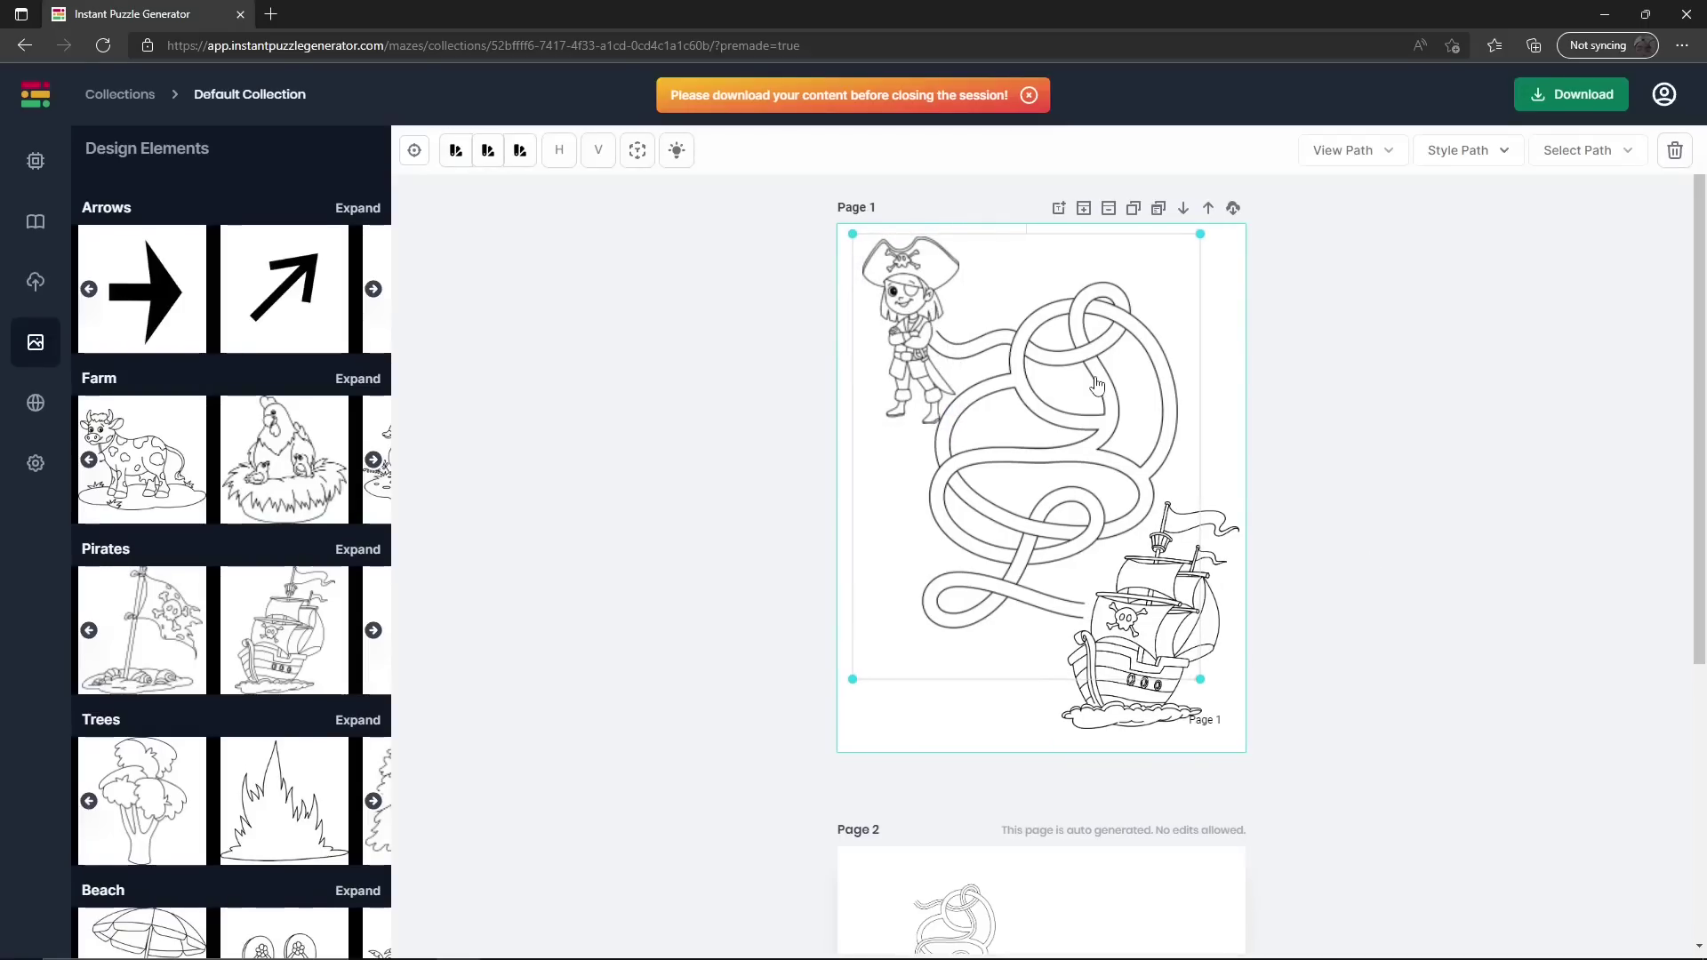
click(1148, 684)
click(1416, 656)
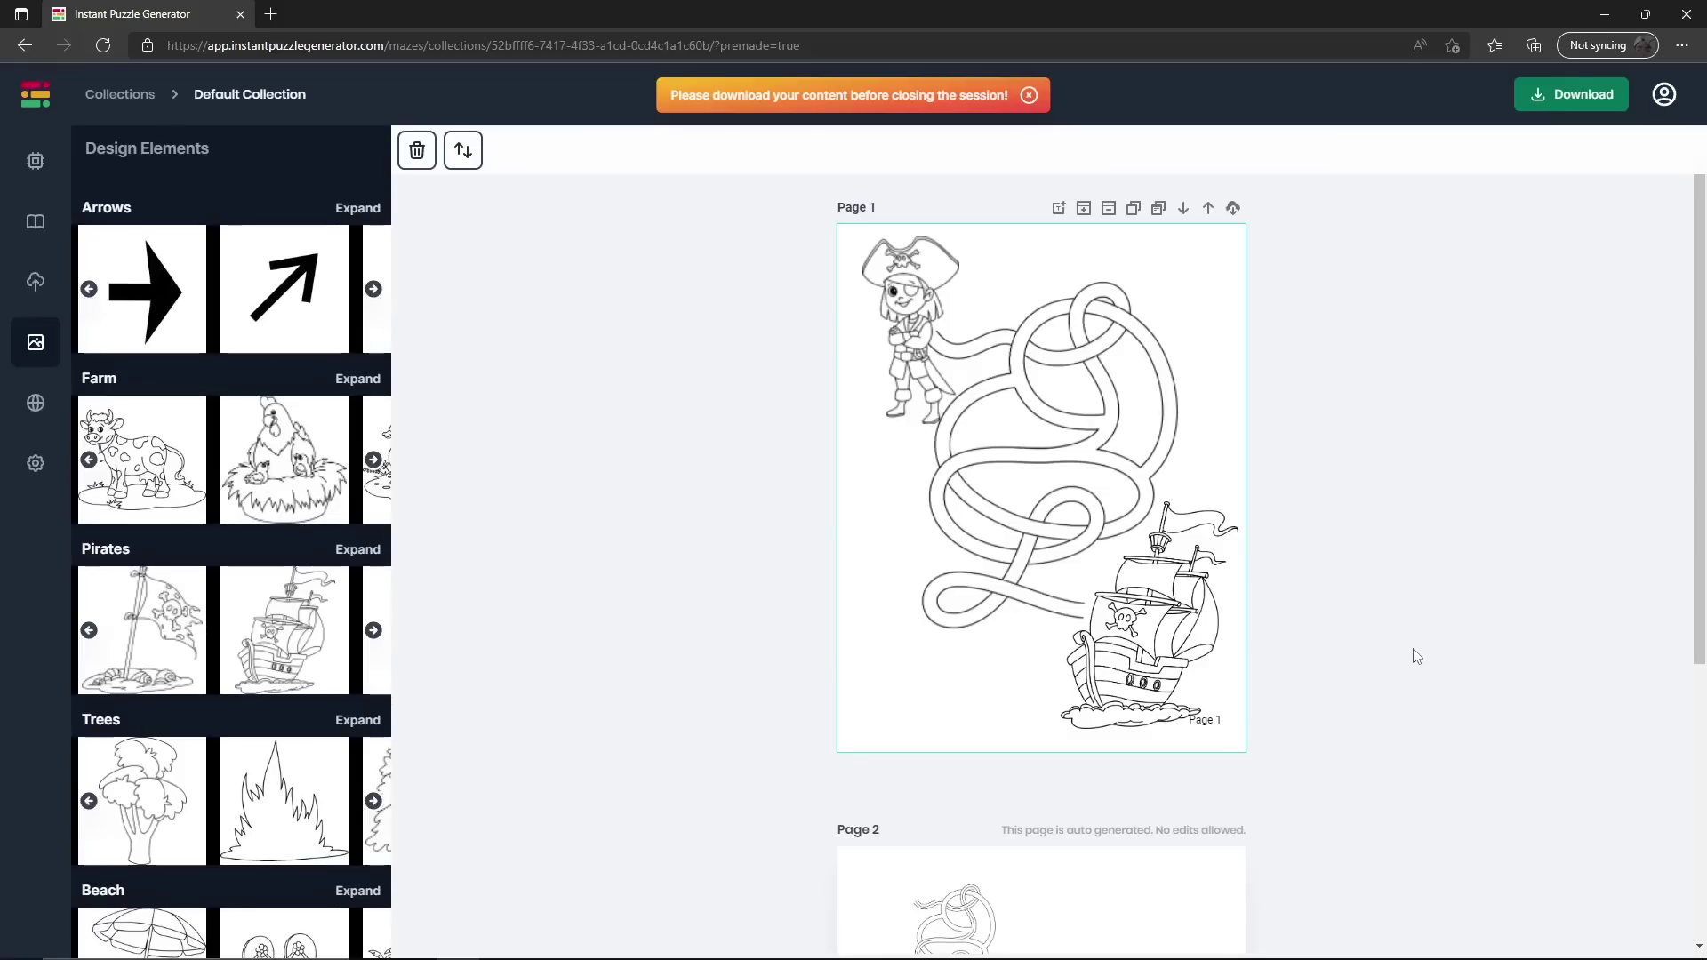
click(1167, 426)
click(1107, 393)
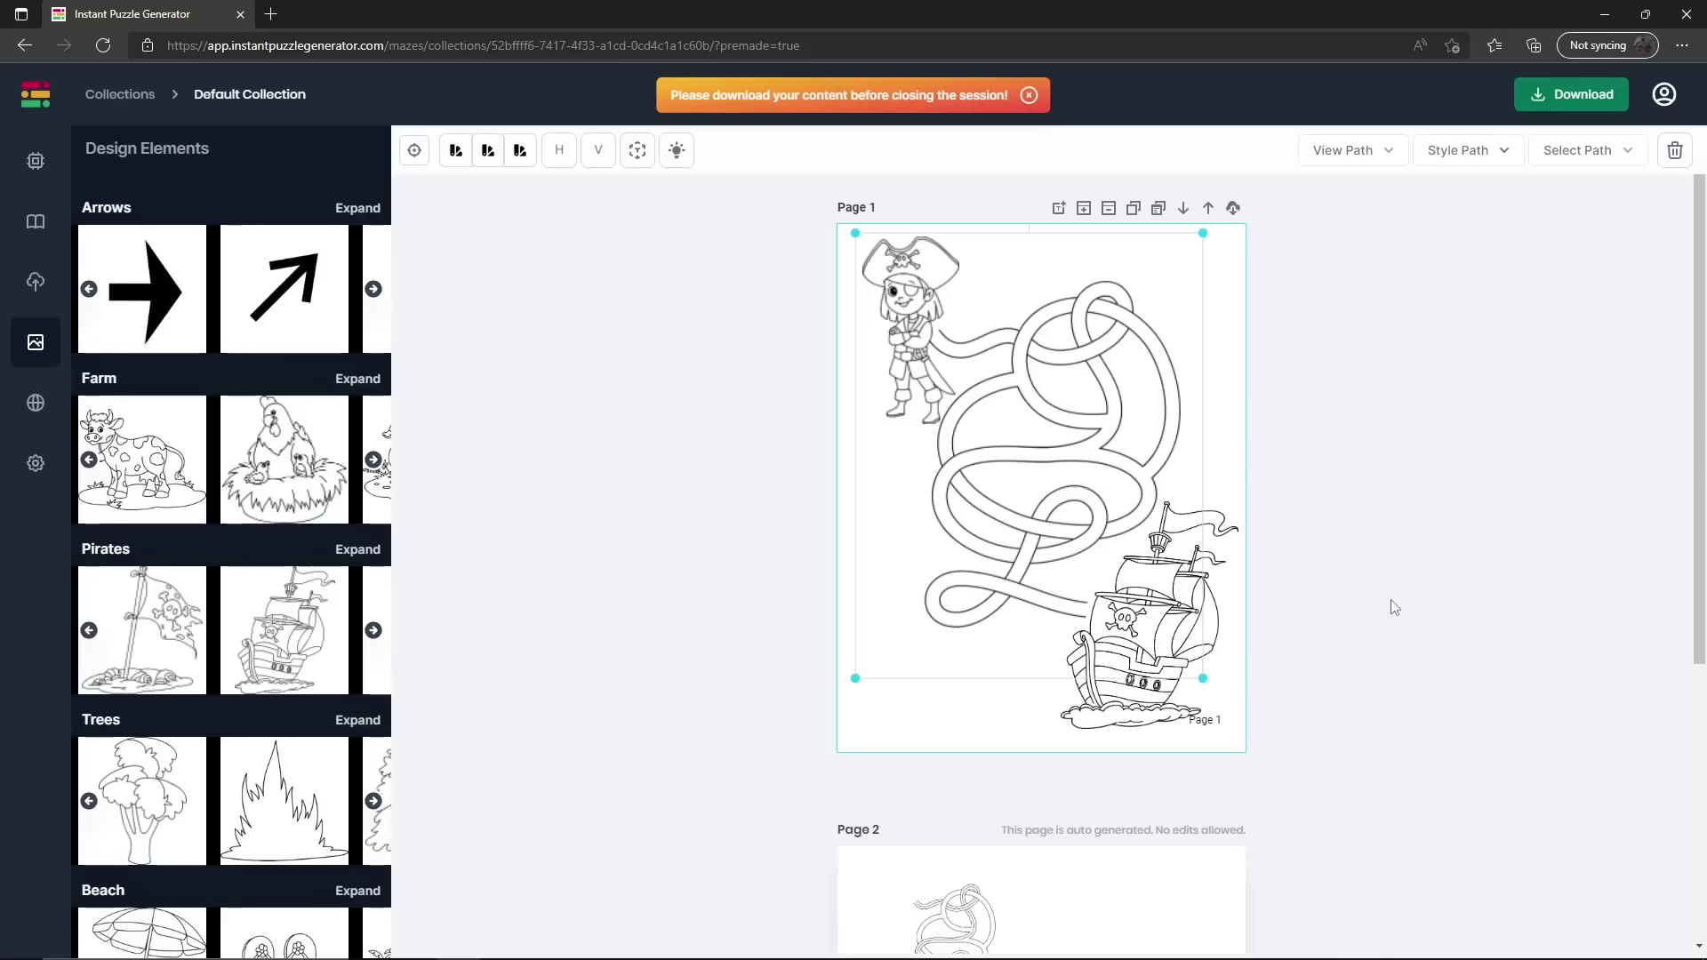
mouse_move(890, 956)
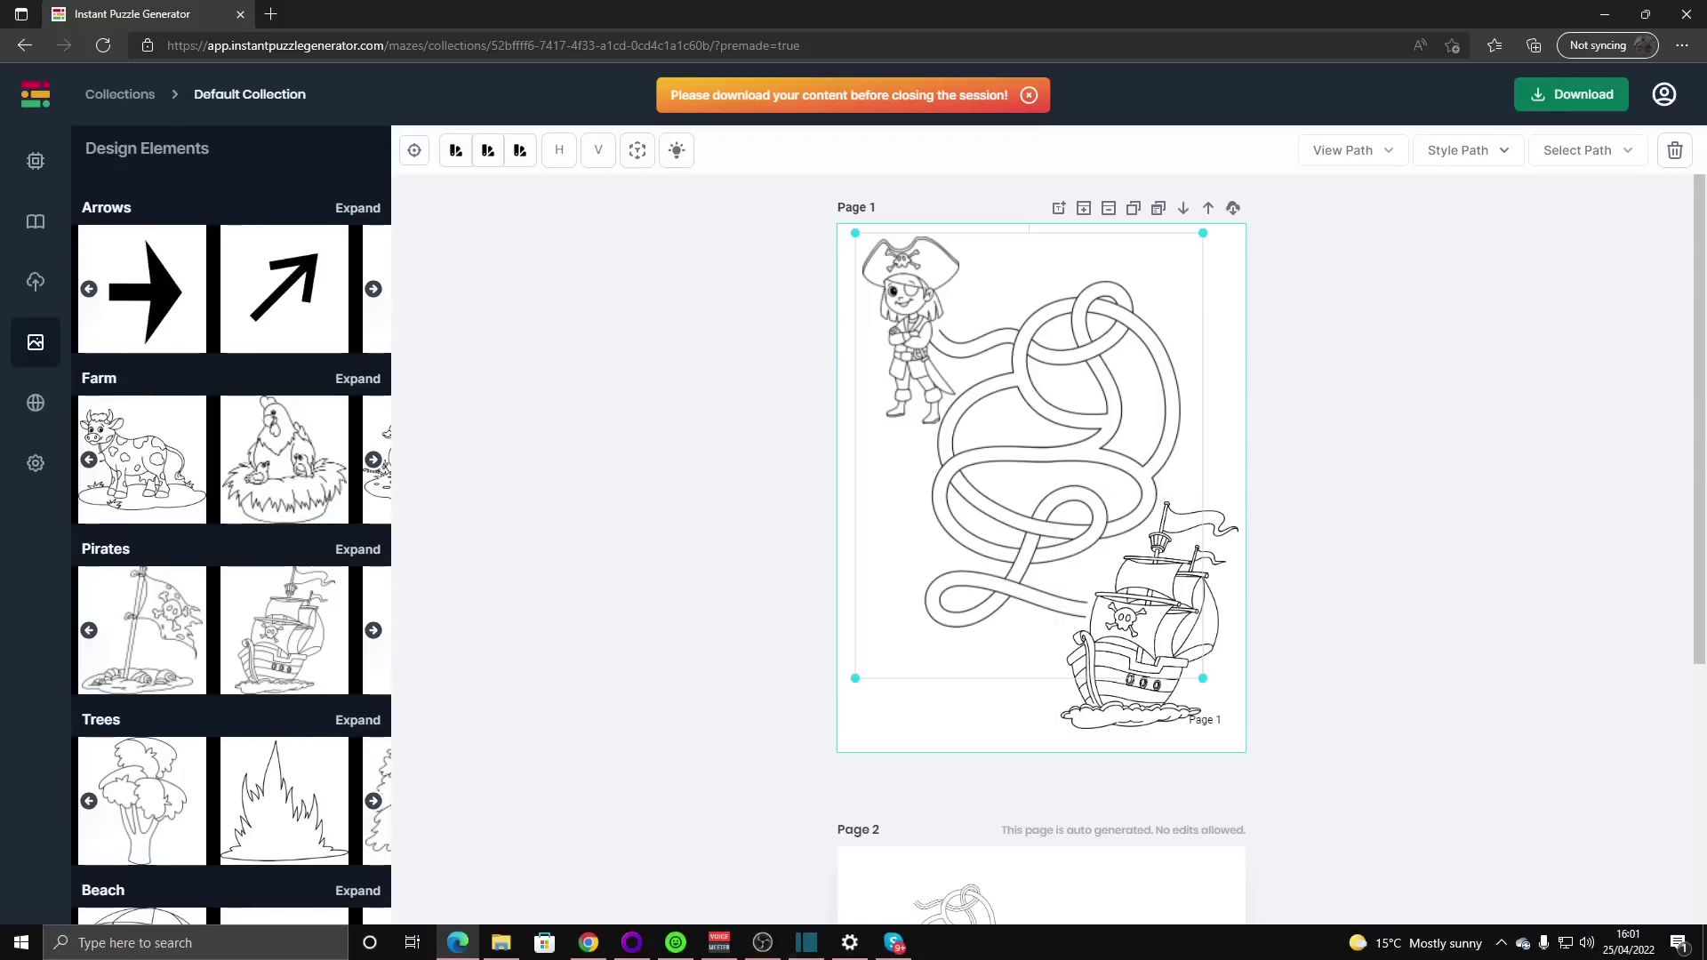
click(1466, 498)
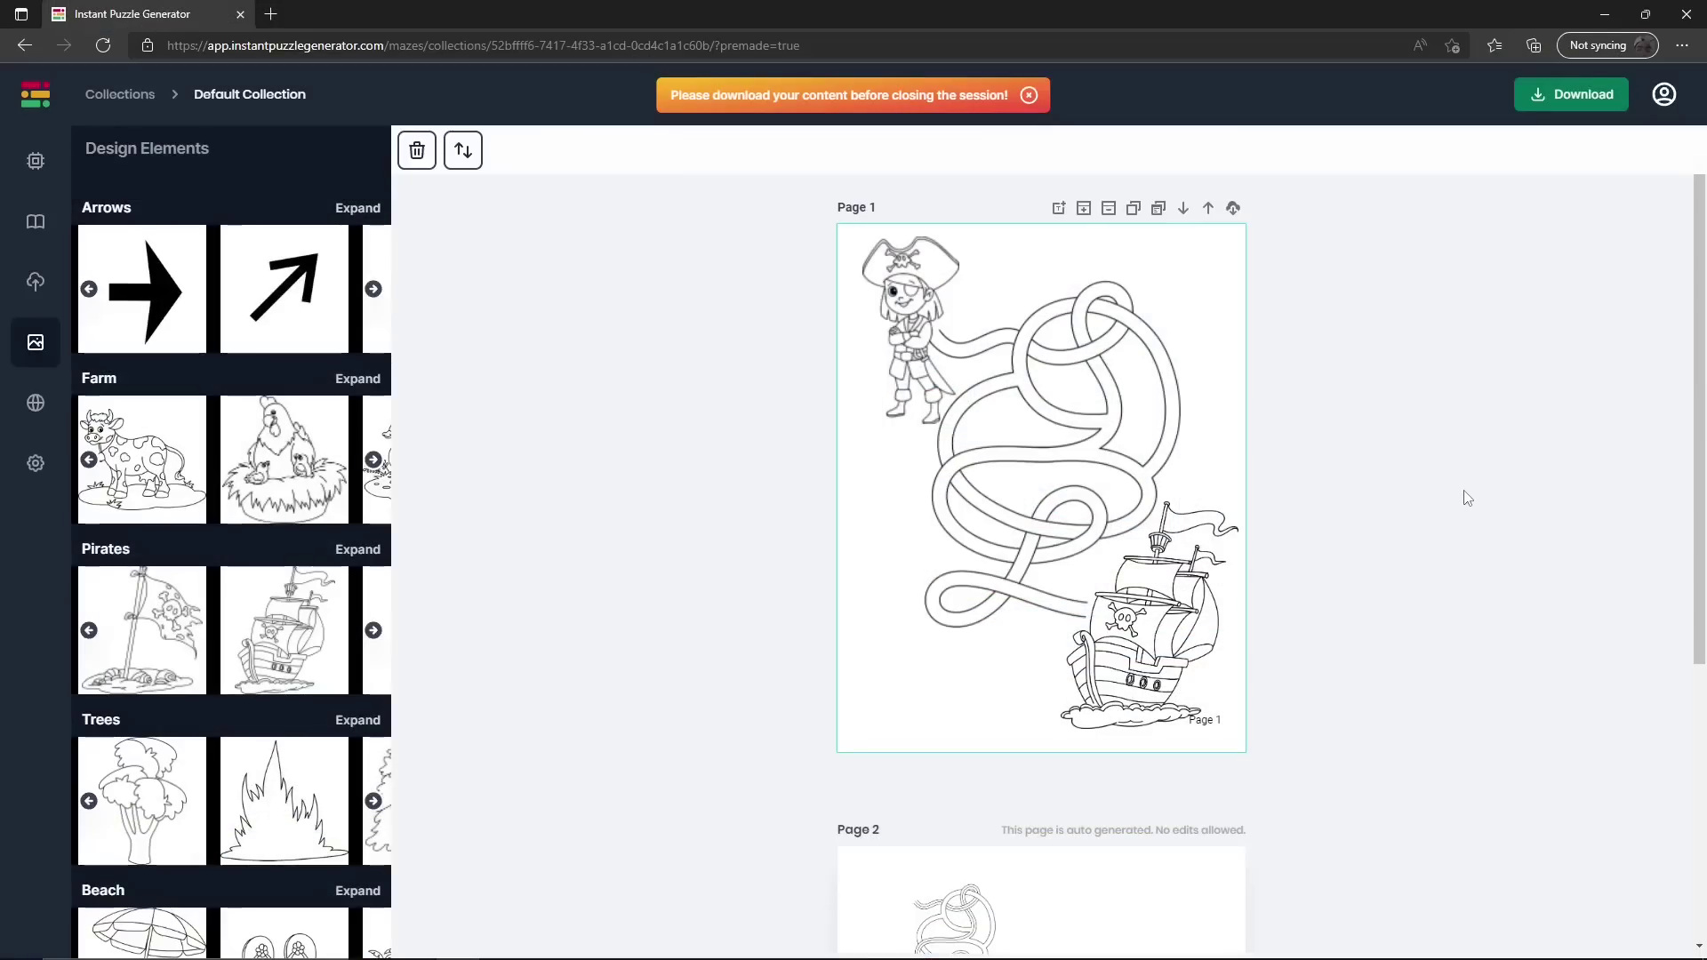
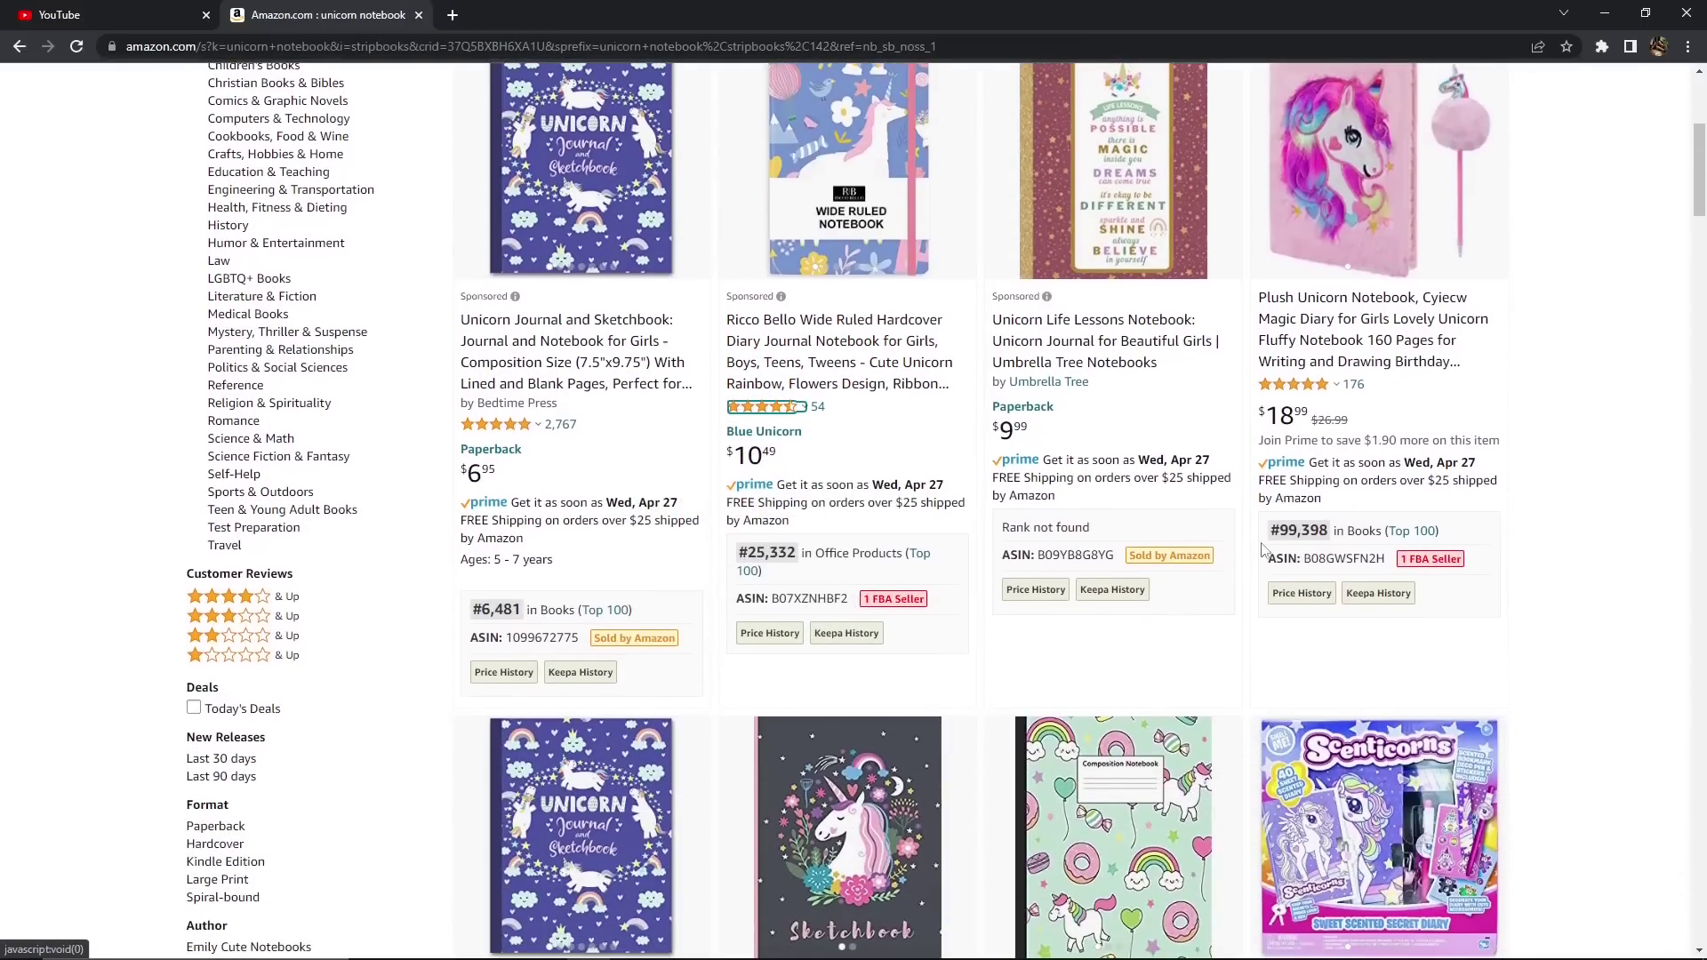
Step: Switch to Amazon and compare the covers, prices, sales ranks and product details of the first unicorn notebook results
scroll(765, 658, down, 4)
scroll(389, 768, down, 2)
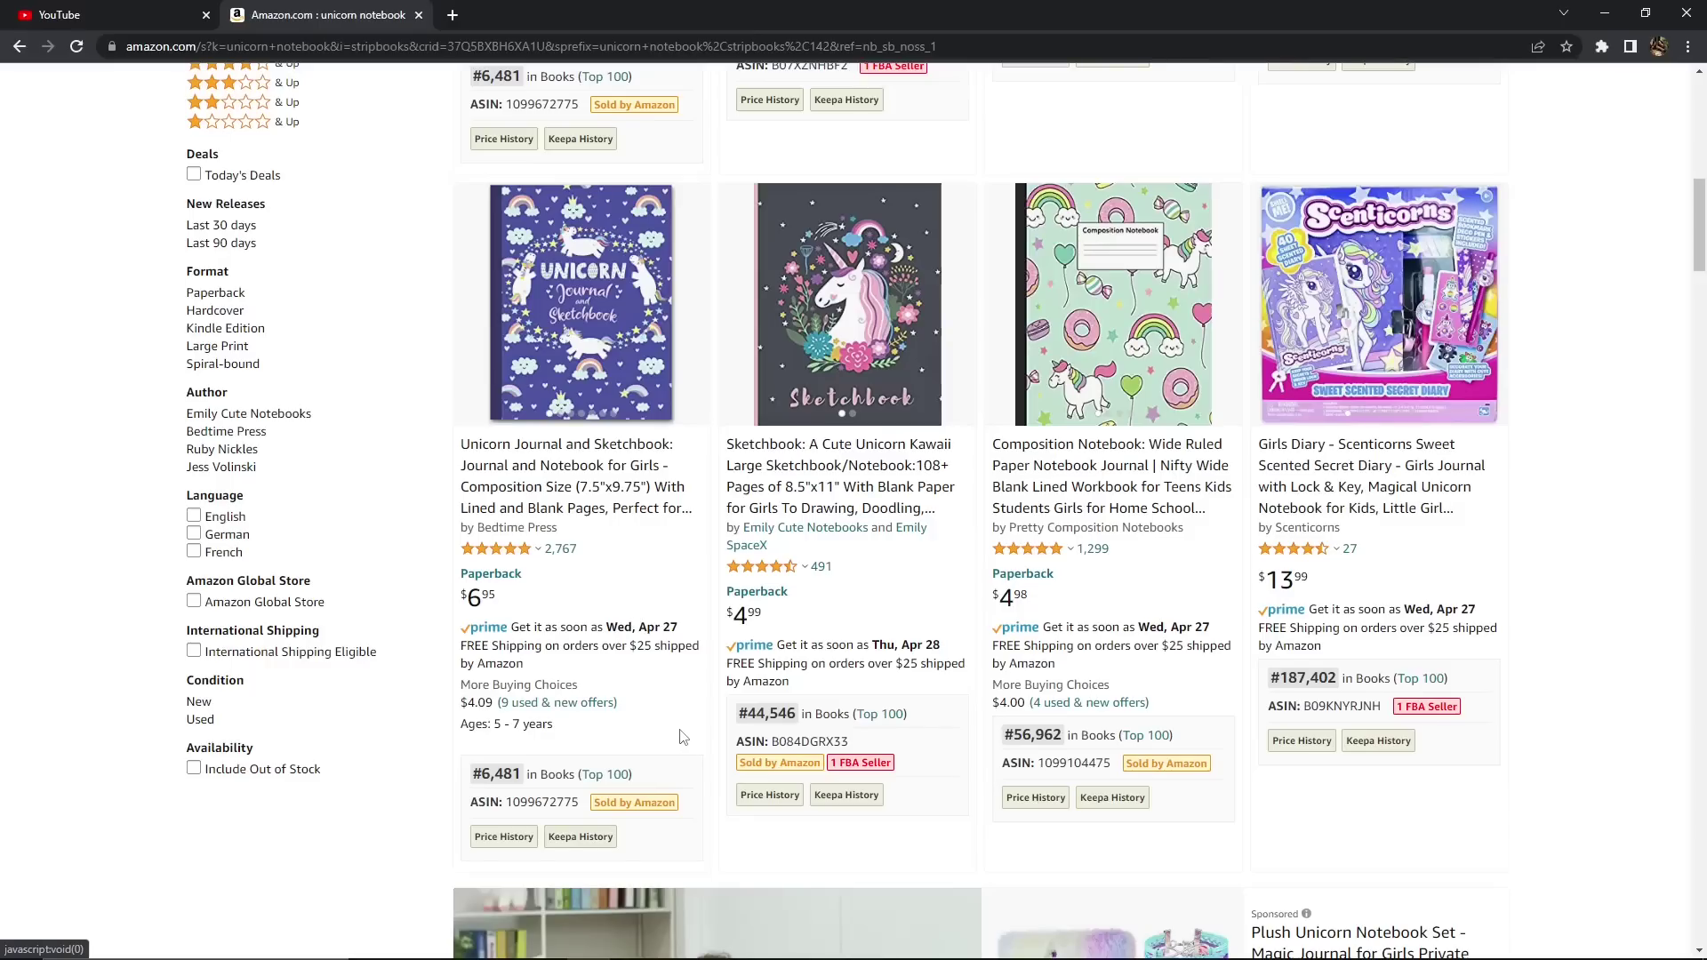
mouse_move(592, 377)
mouse_move(1305, 544)
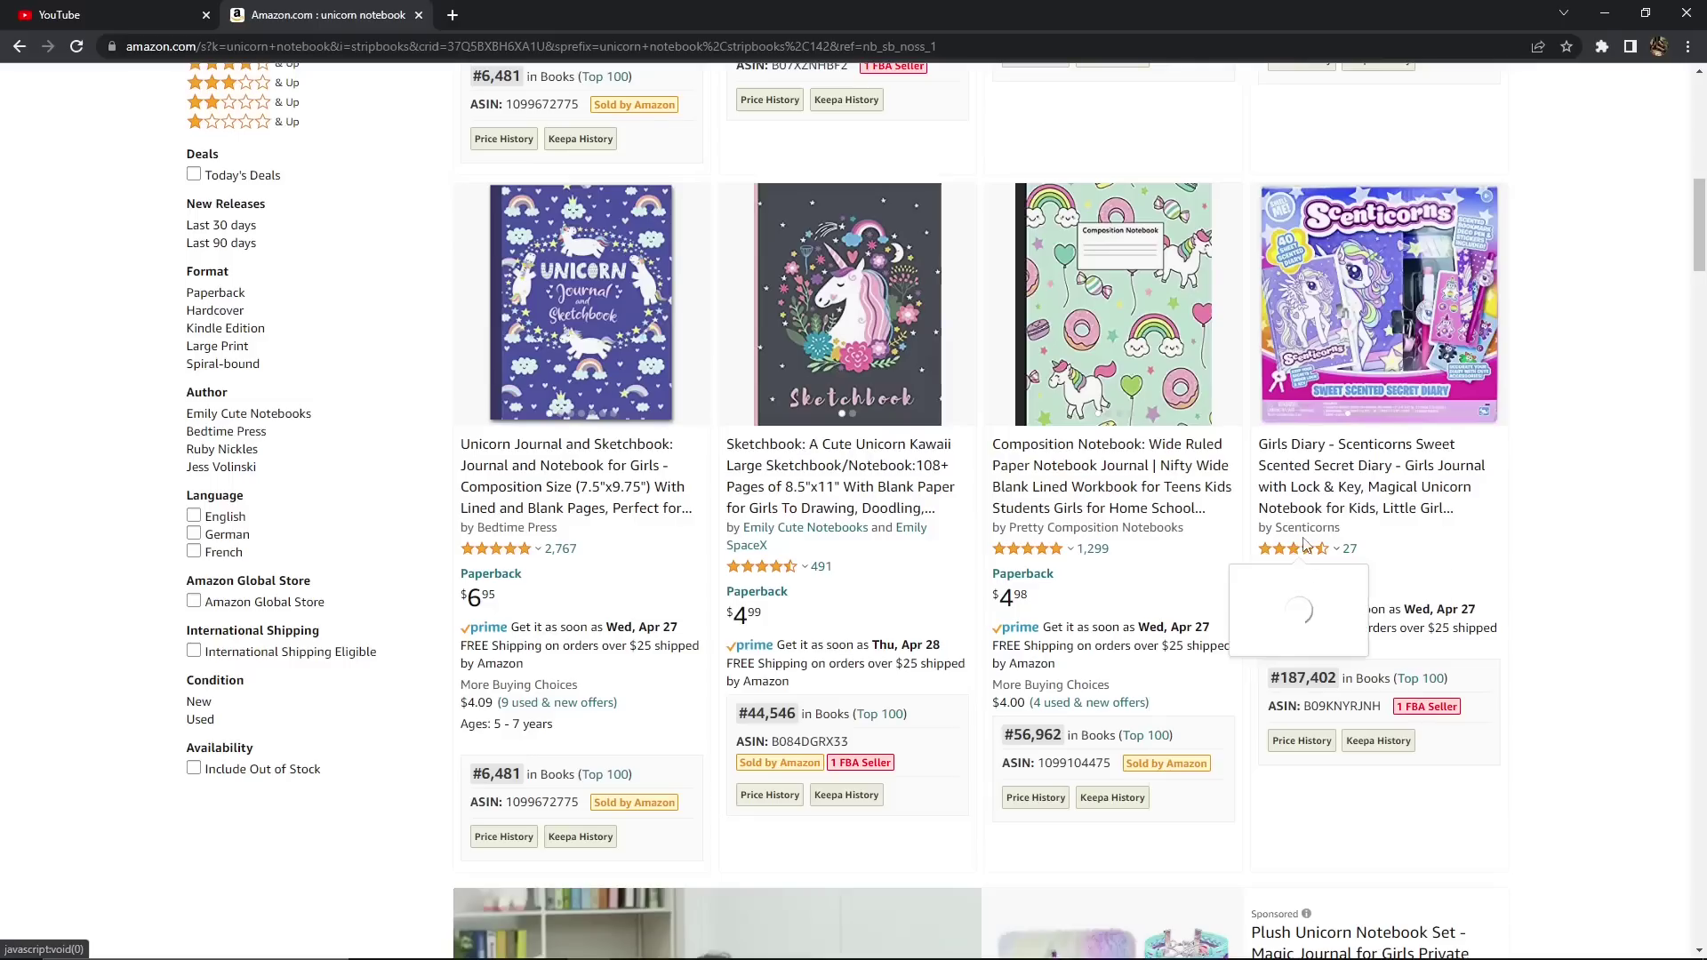
mouse_move(840, 372)
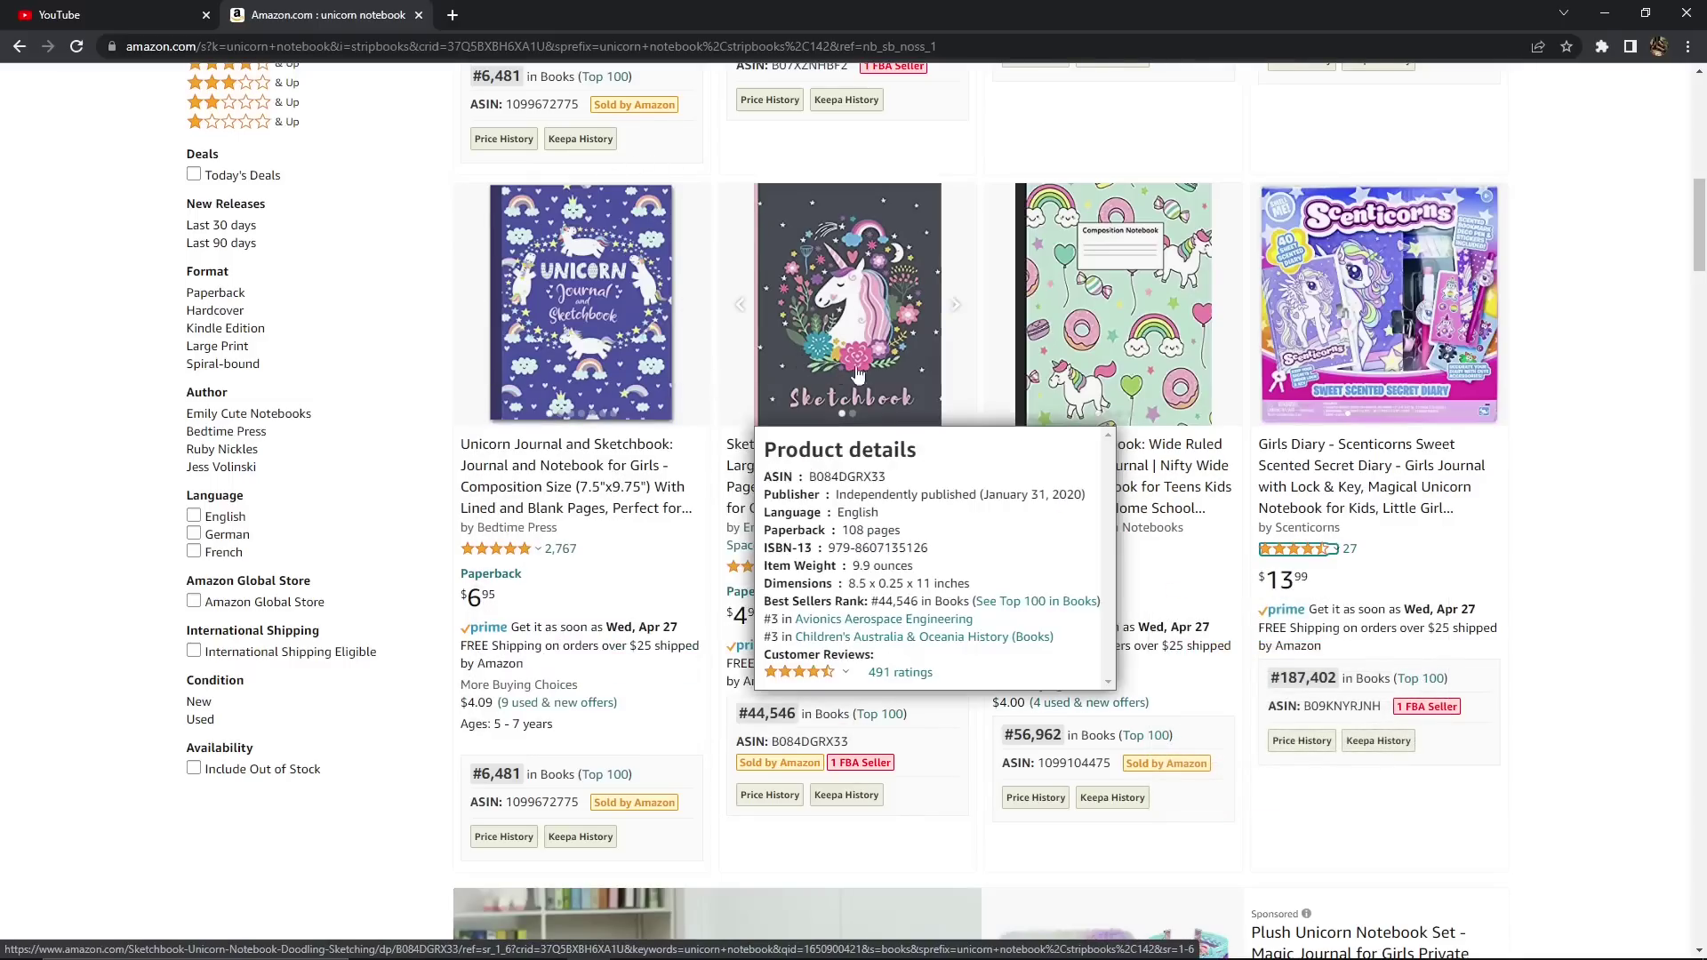
mouse_move(1123, 309)
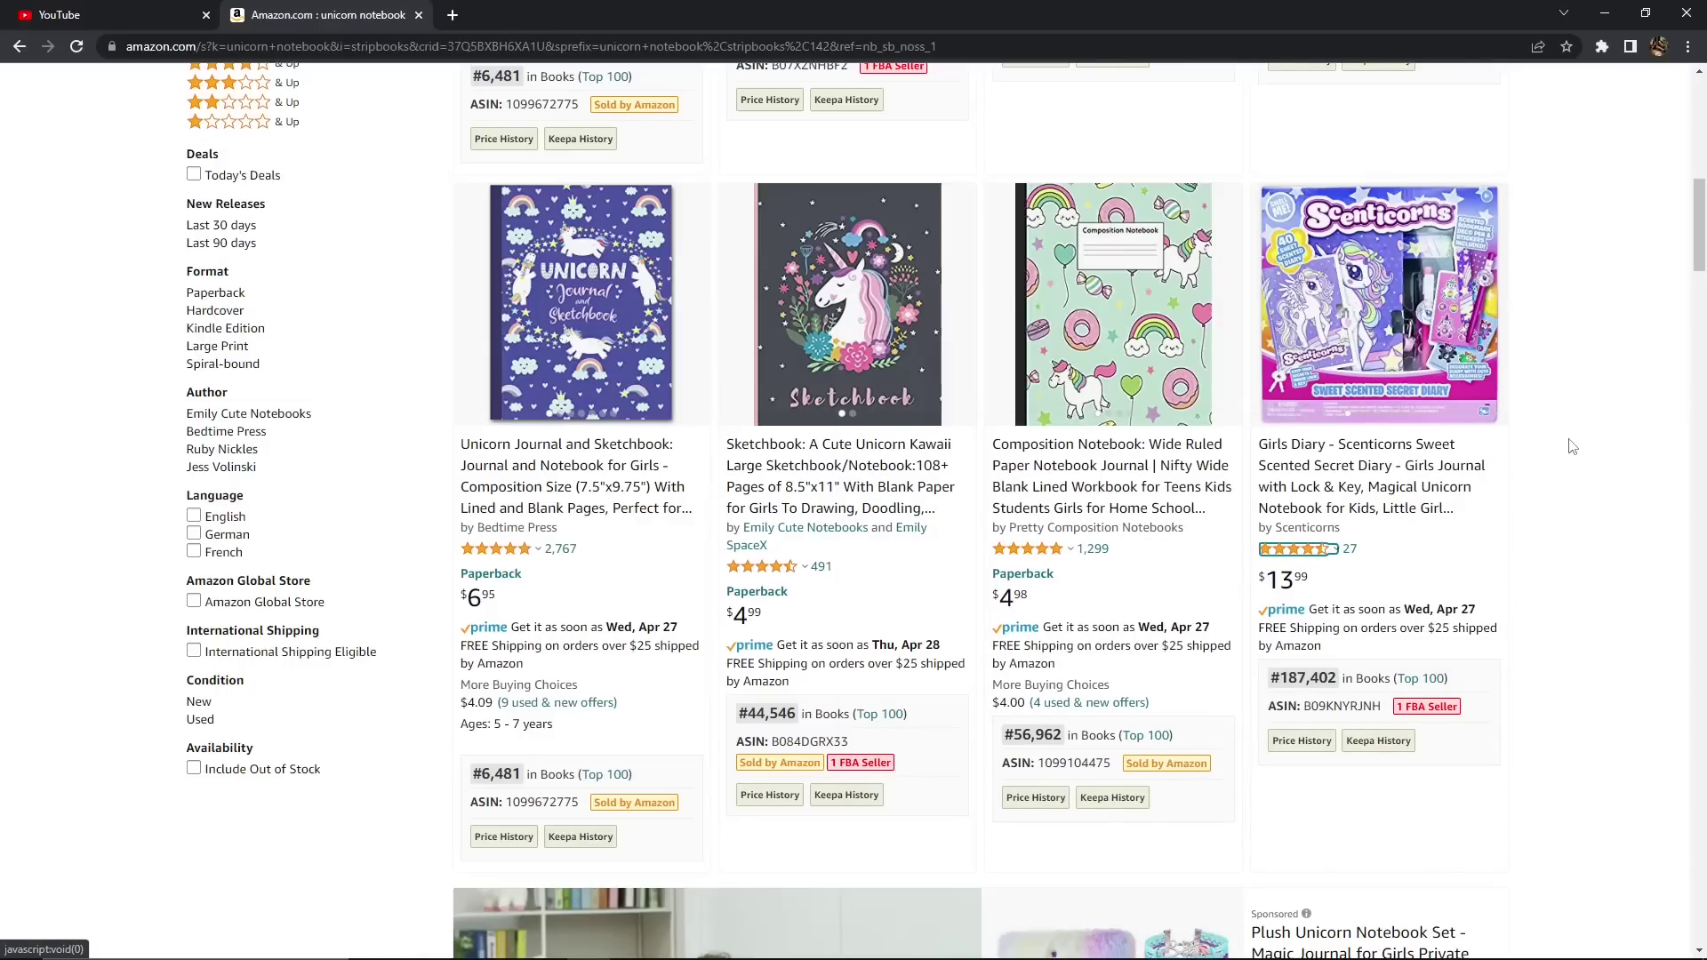
mouse_move(1113, 378)
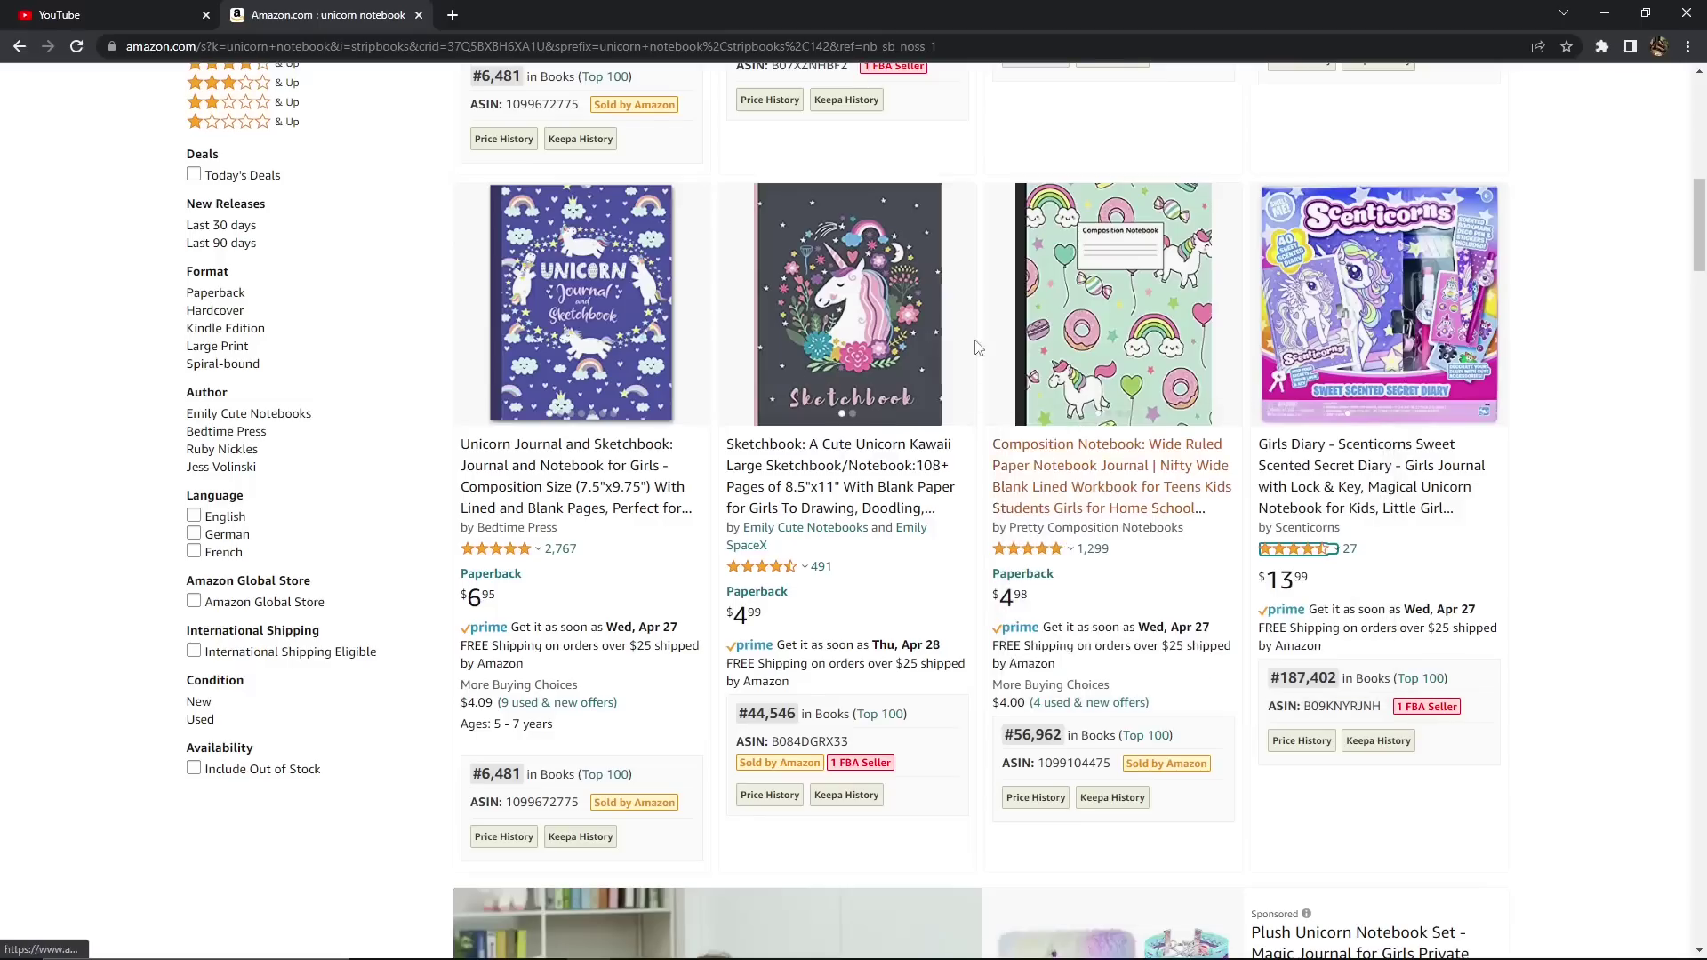
mouse_move(849, 416)
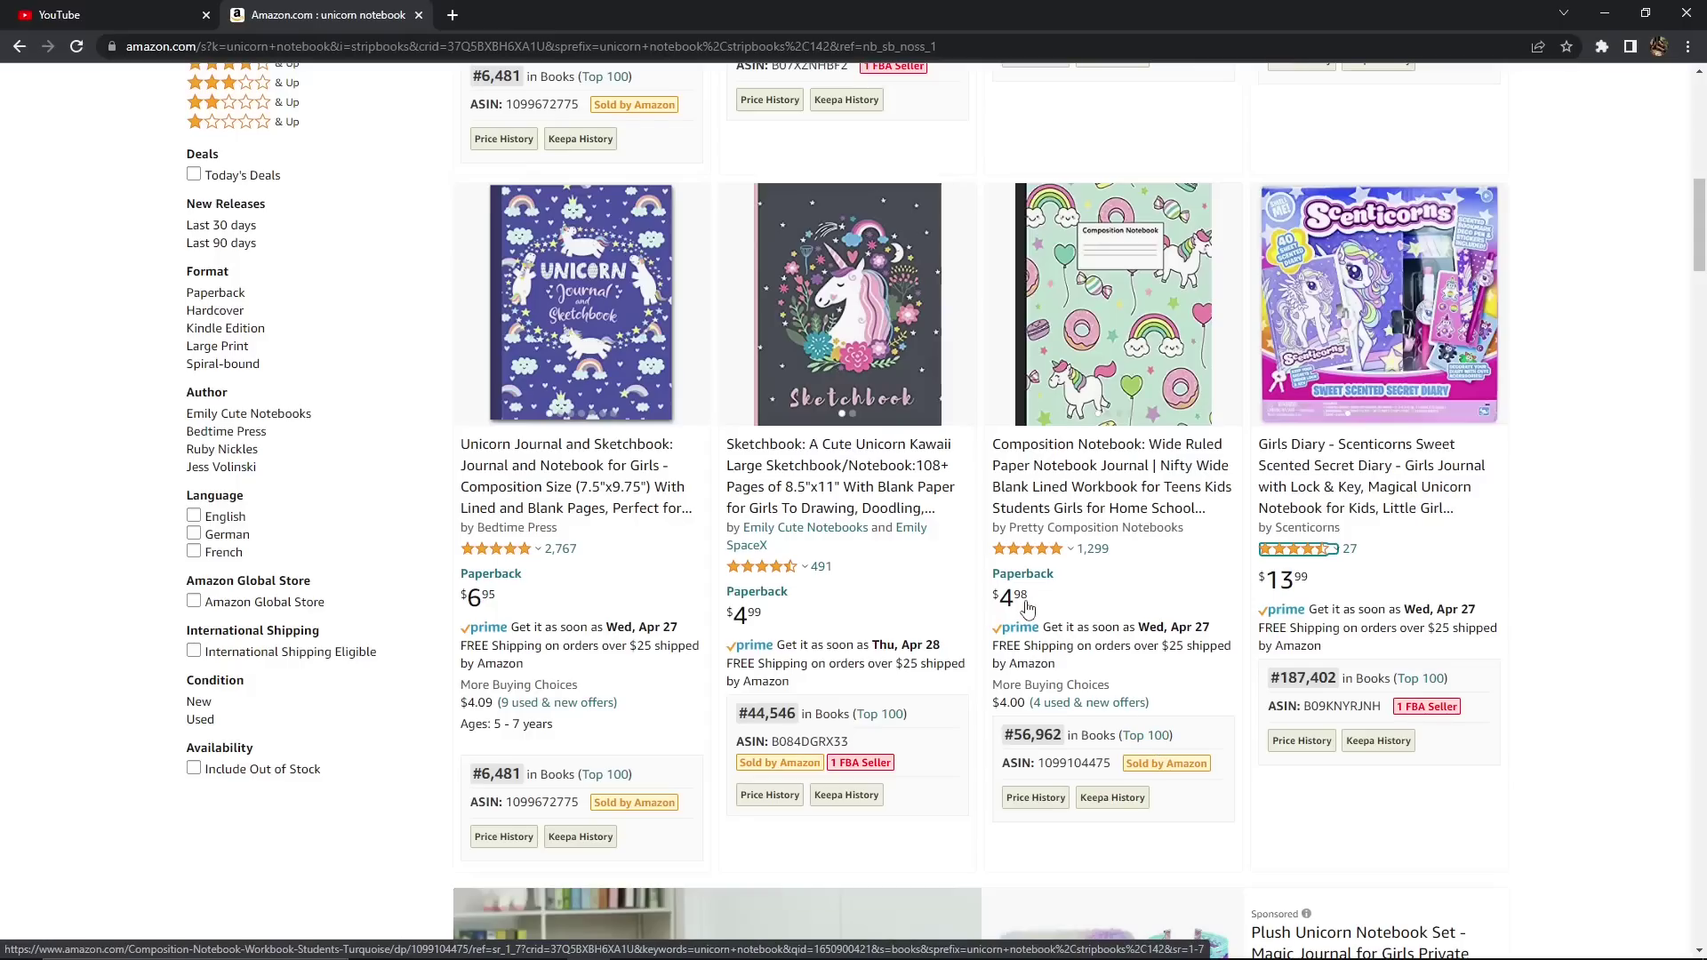
scroll(1029, 612, up, 4)
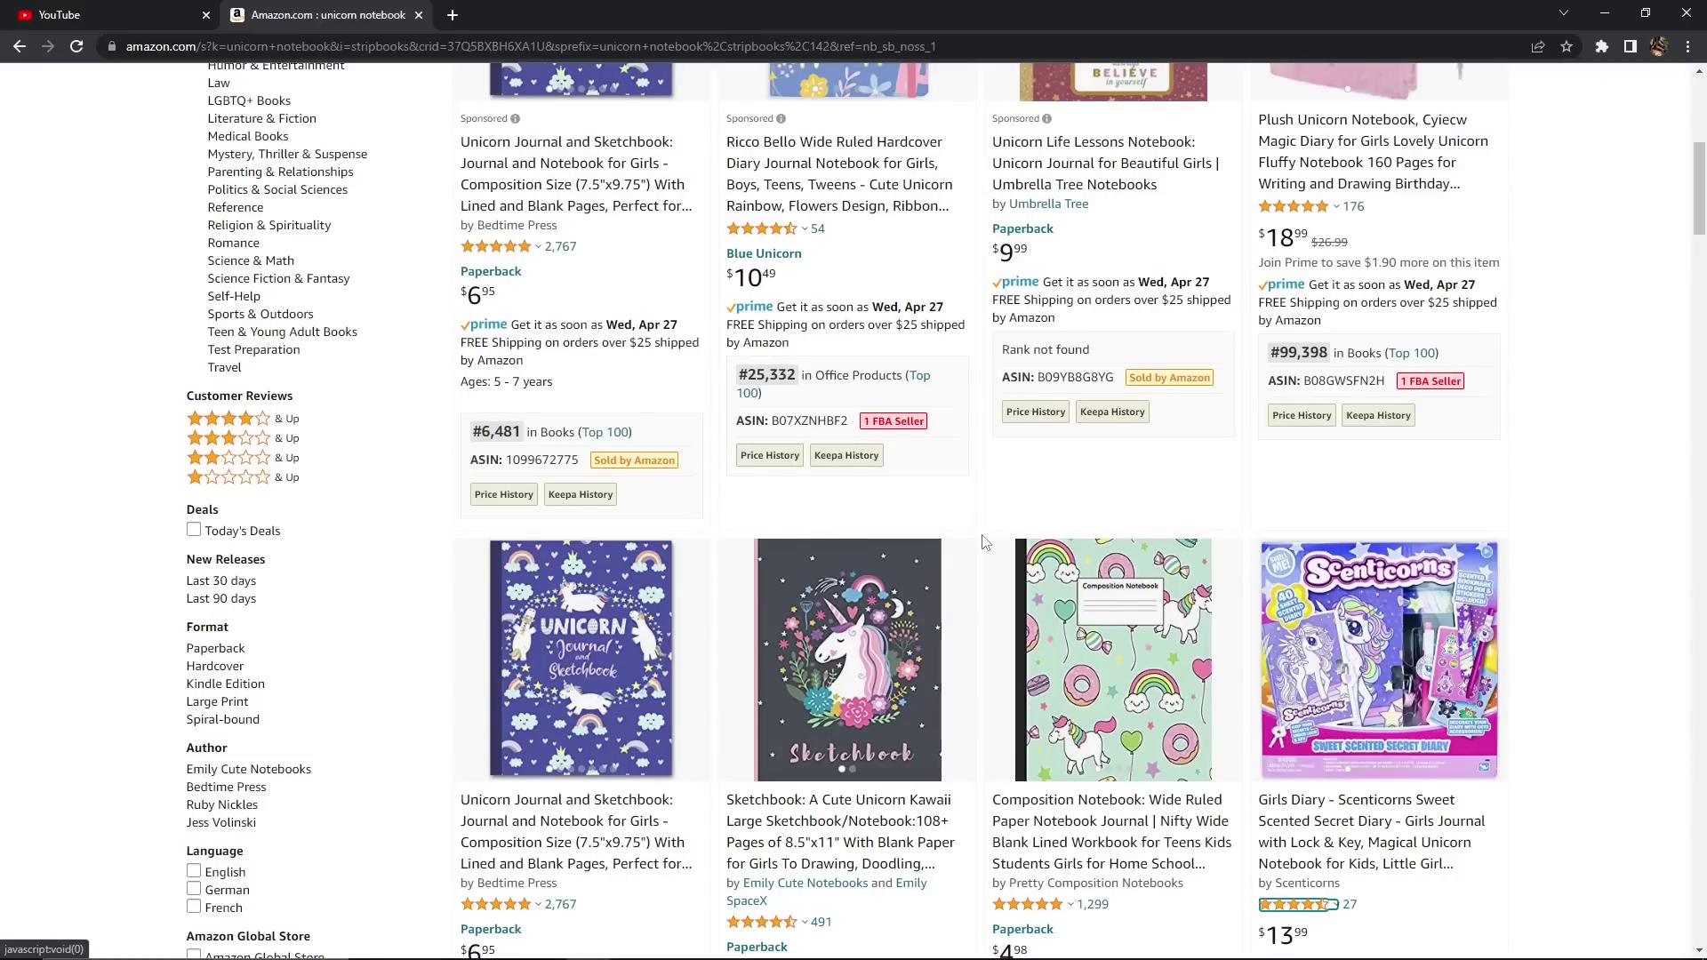
Step: Examine the unicorn notebooks under More Results, comparing cover designs, prices, sales ranks and the pink glitter sketchbook's product details
scroll(984, 541, down, 10)
scroll(968, 573, down, 5)
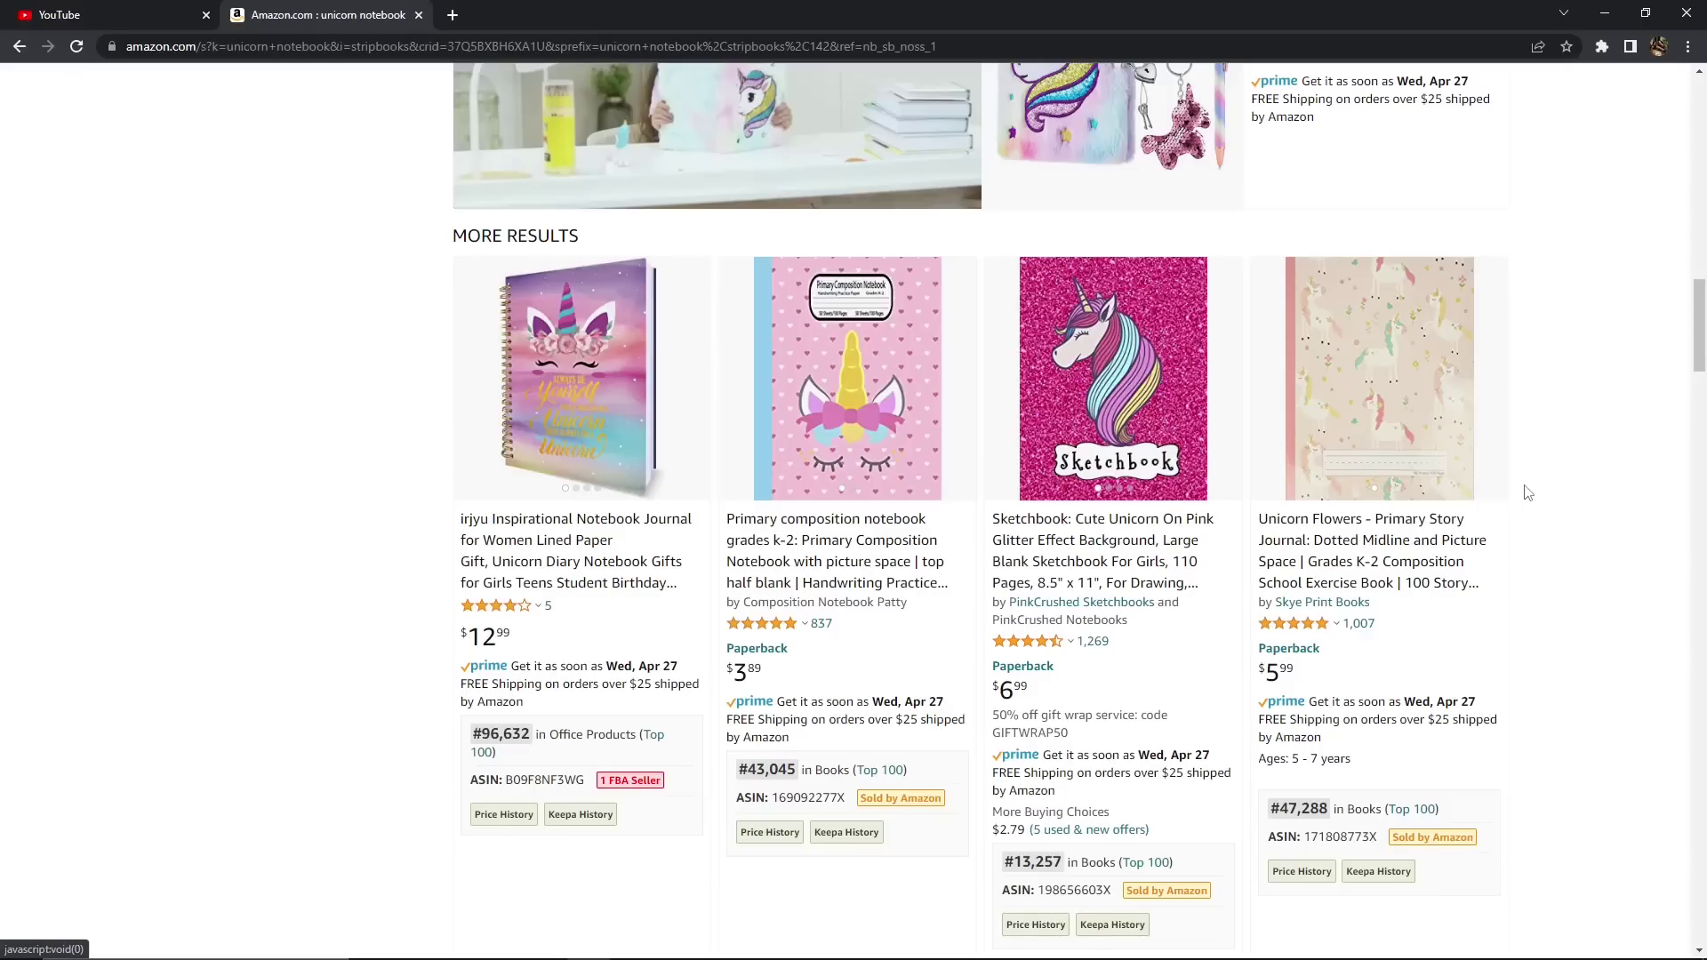
mouse_move(1387, 489)
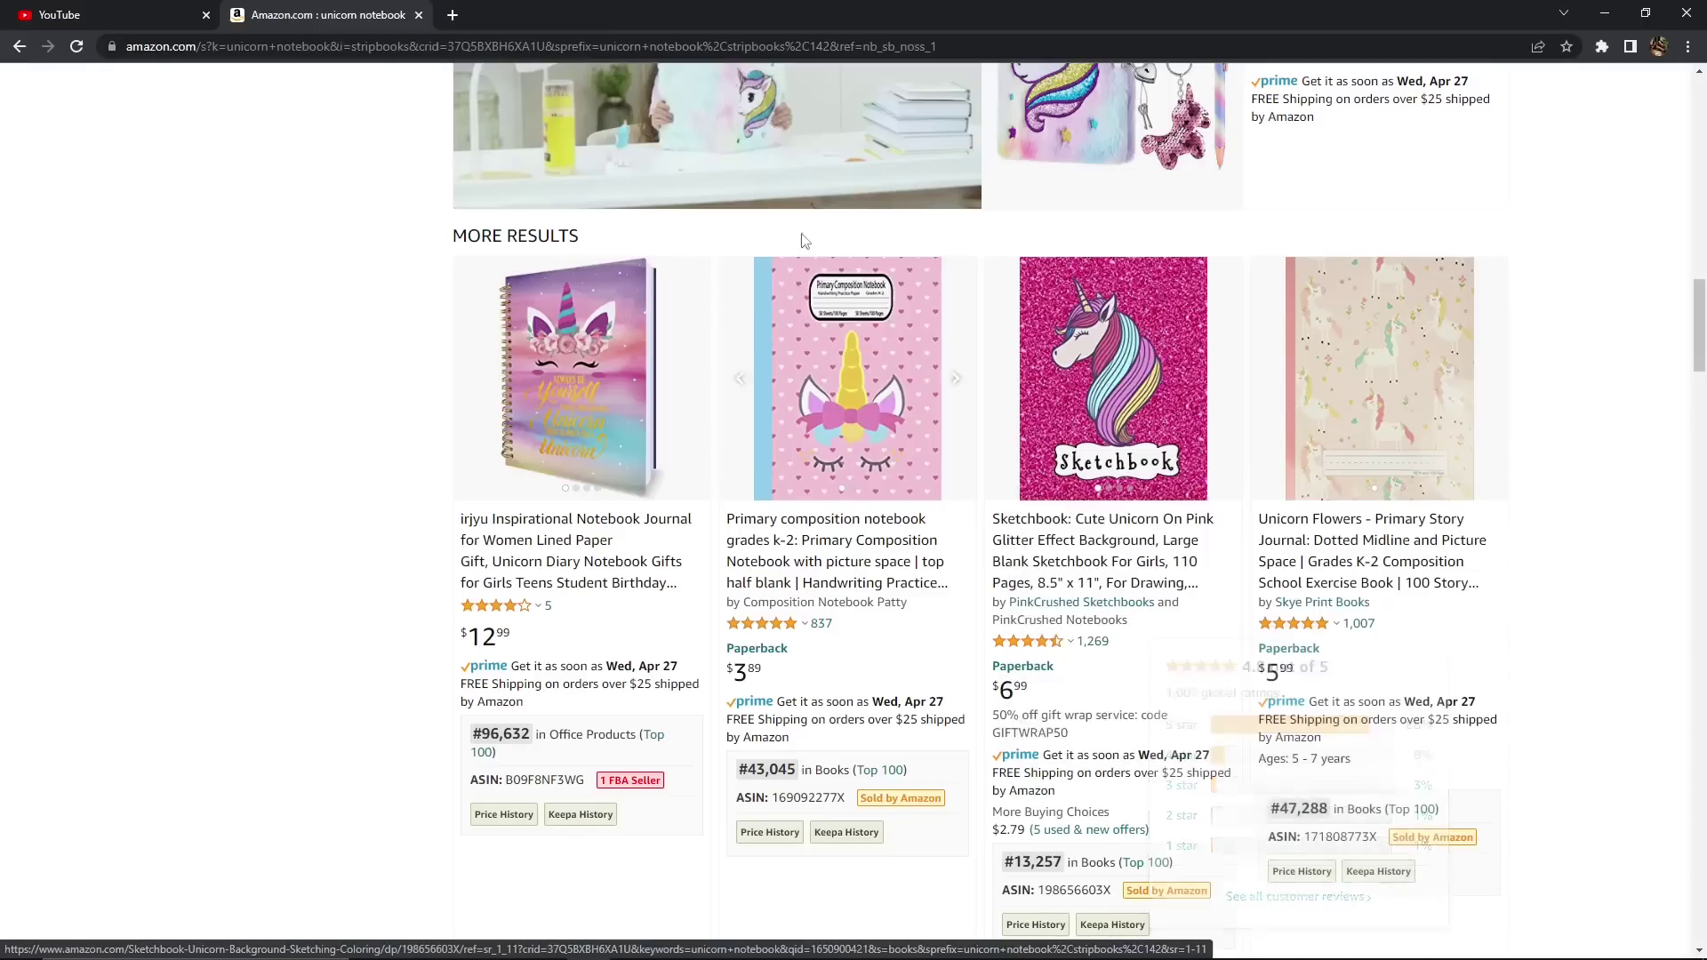
mouse_move(847, 493)
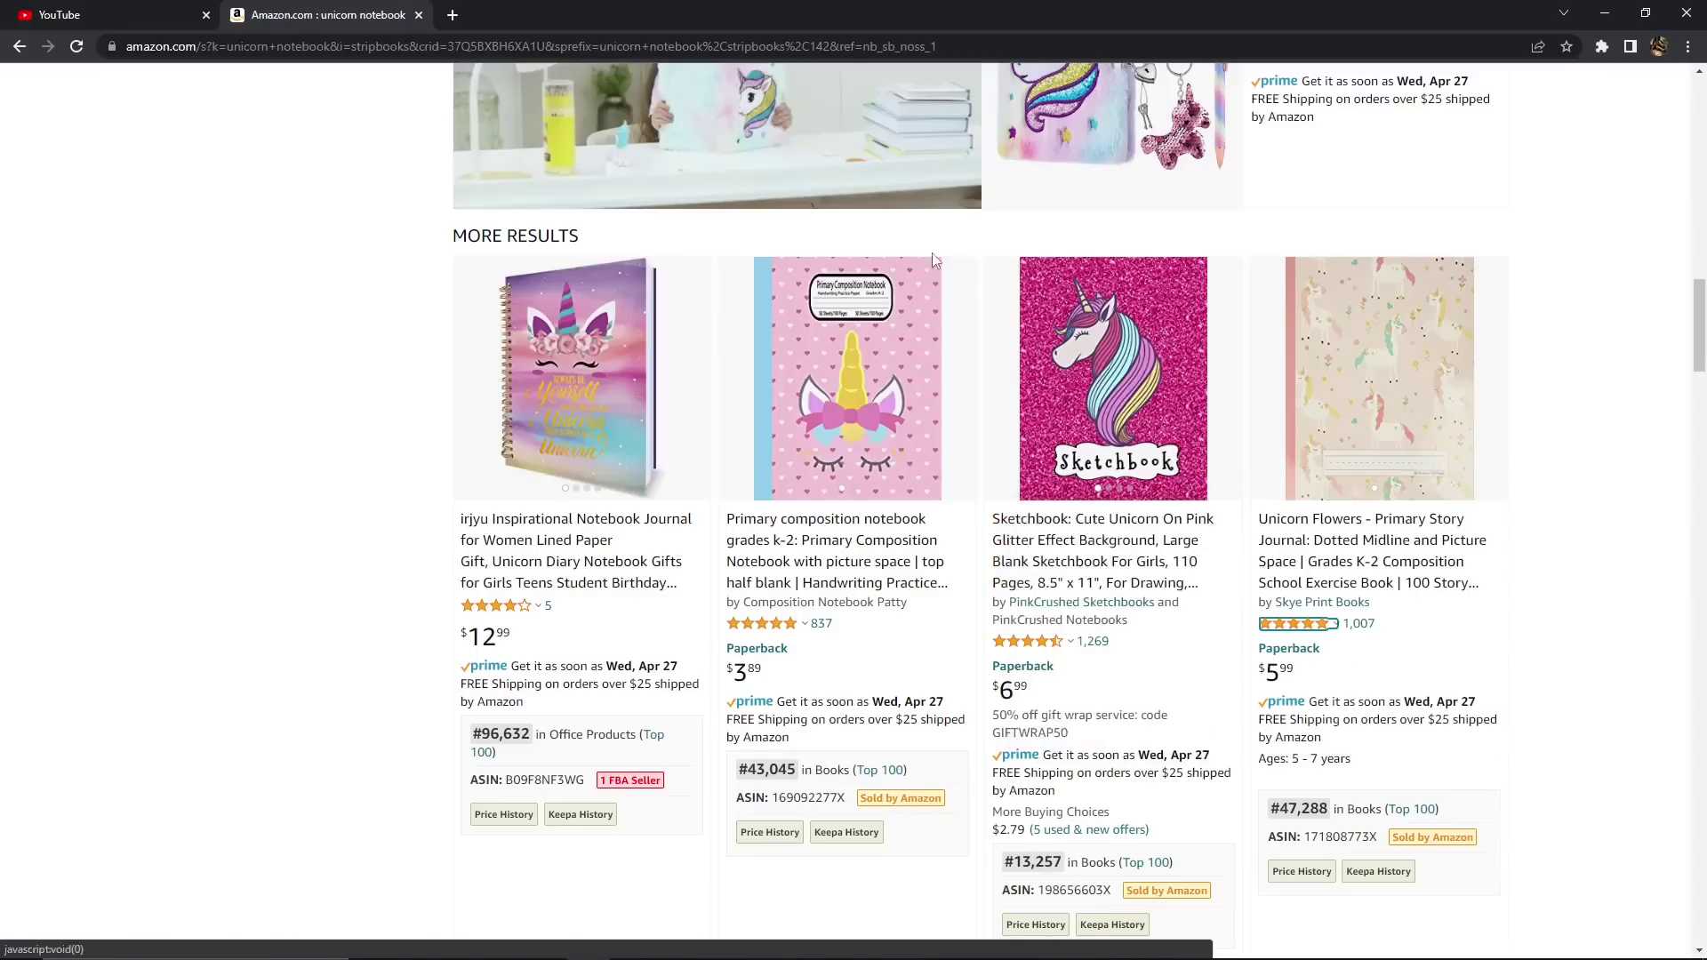
mouse_move(1050, 400)
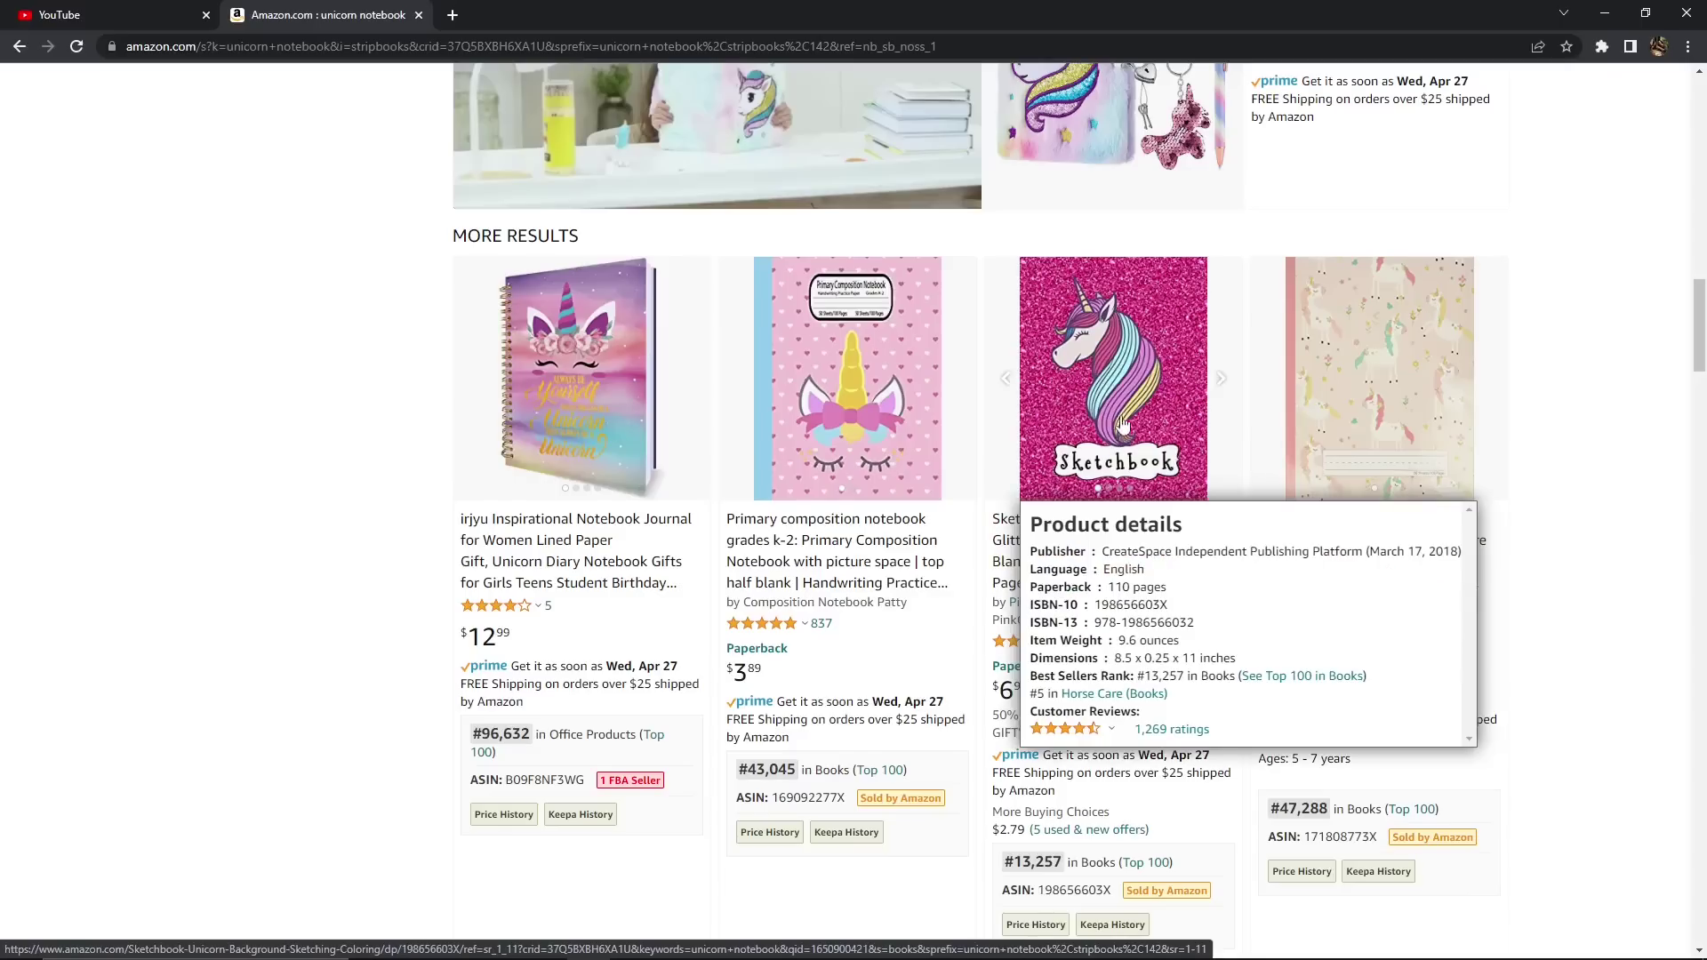
mouse_move(1156, 289)
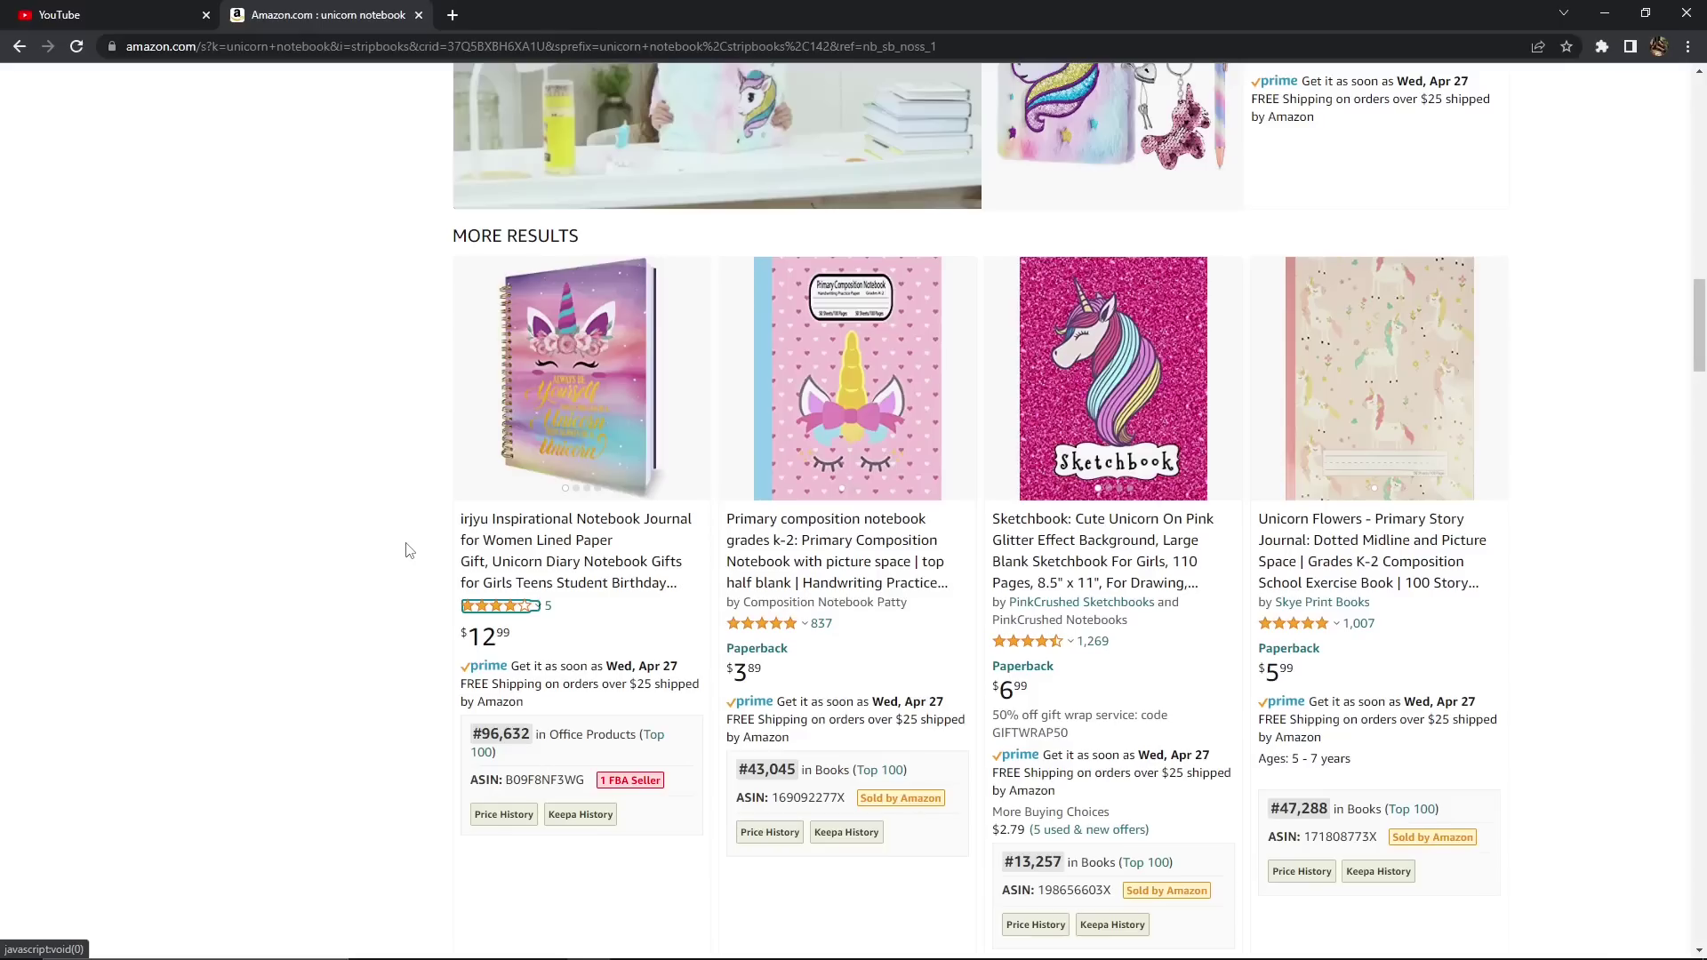
mouse_move(1334, 441)
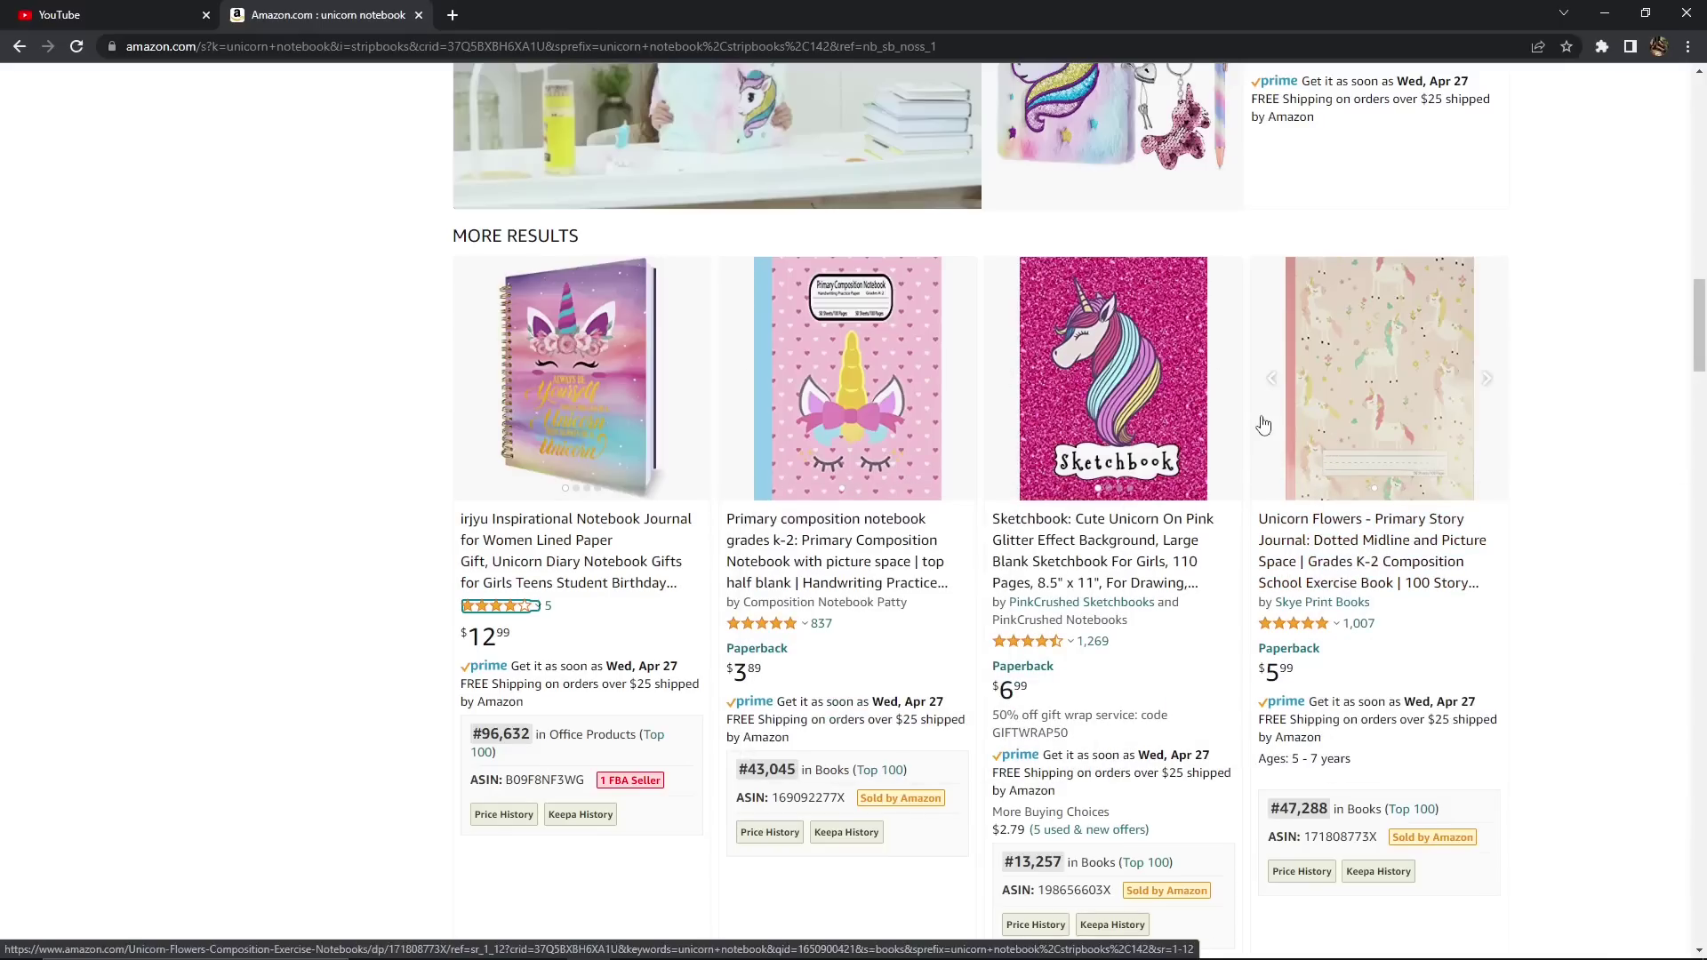
mouse_move(1122, 425)
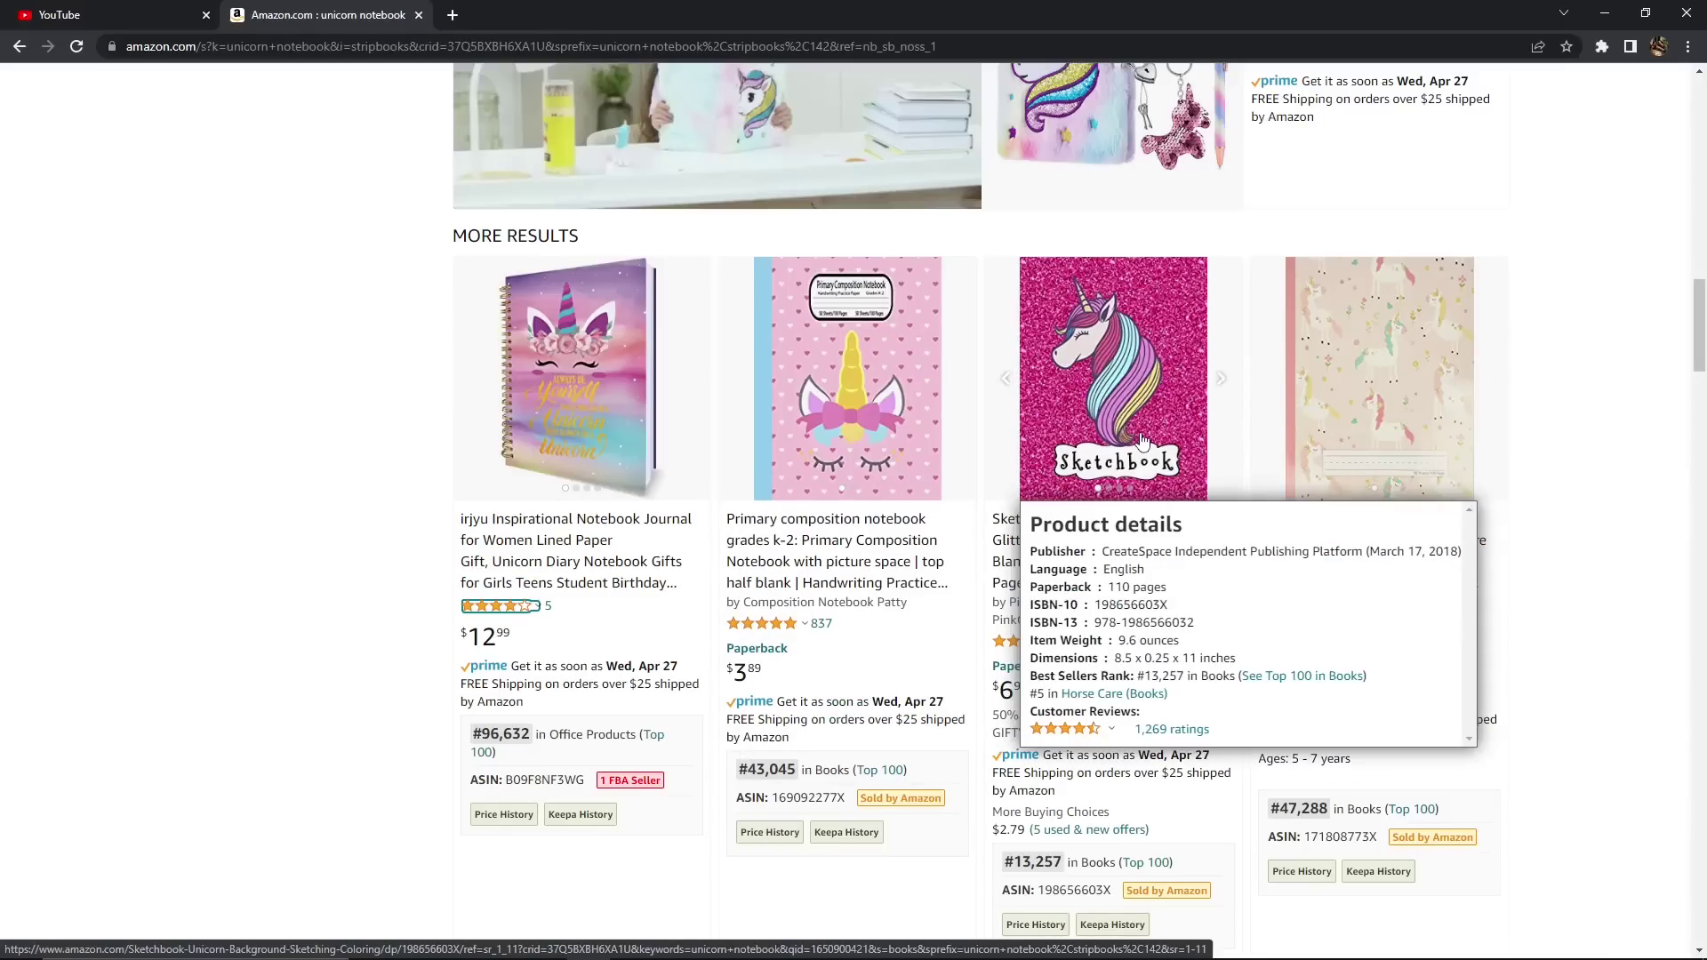
scroll(1146, 526, down, 2)
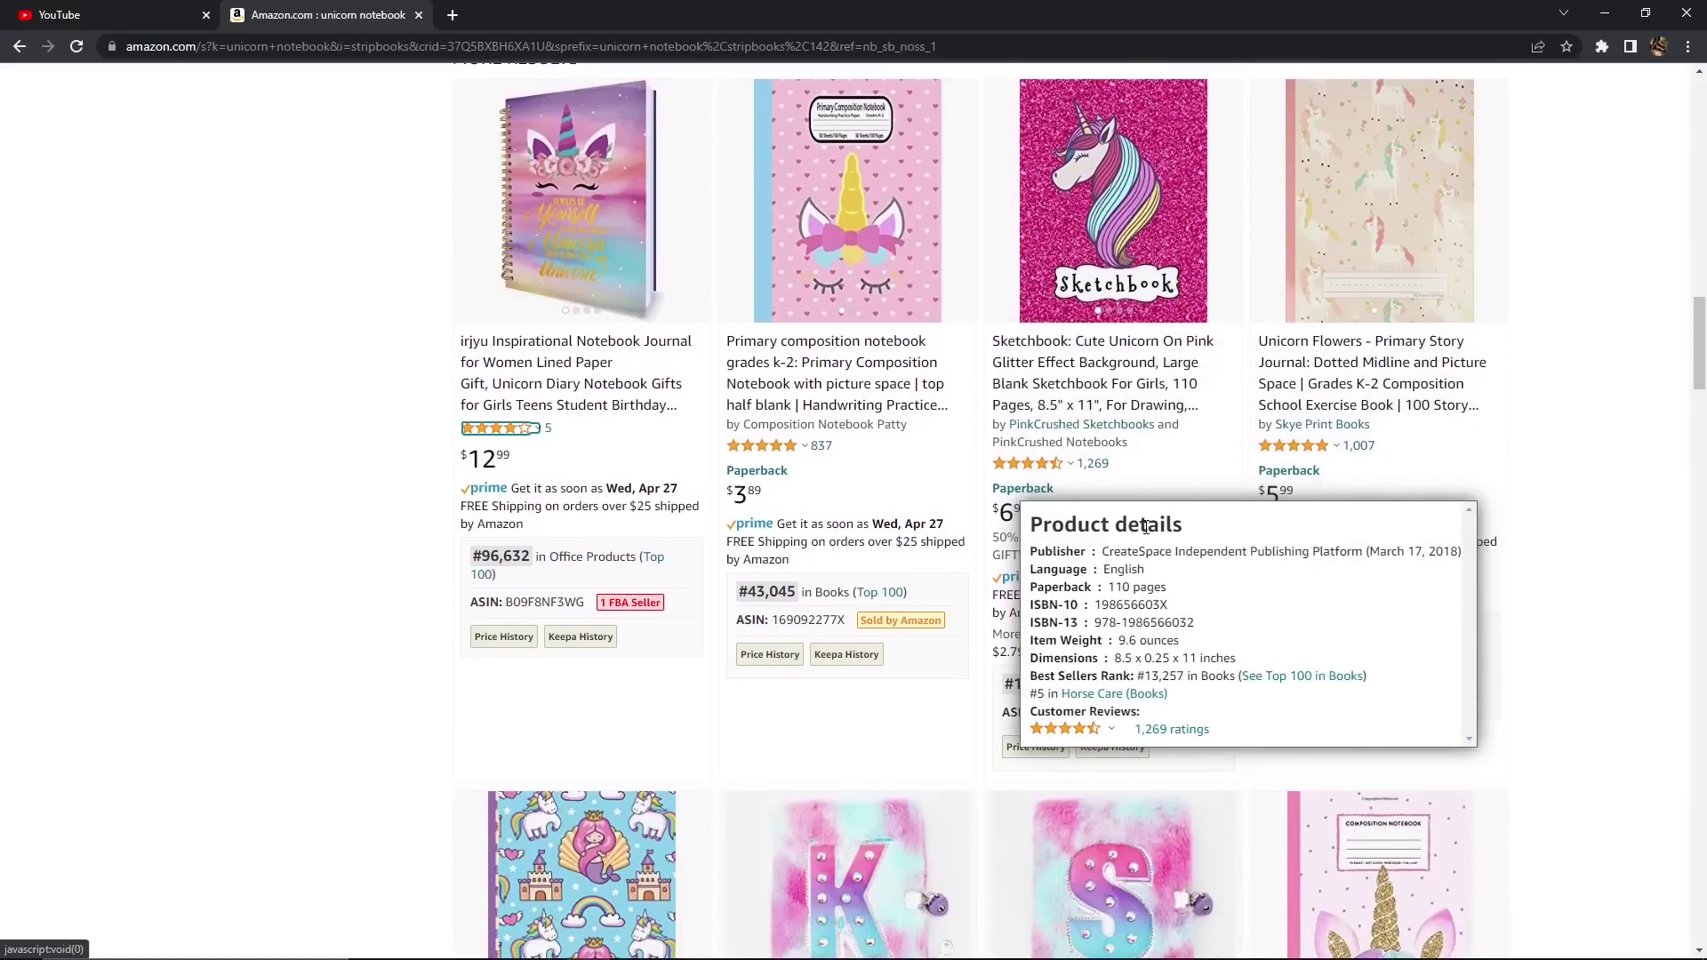
scroll(1145, 526, up, 1)
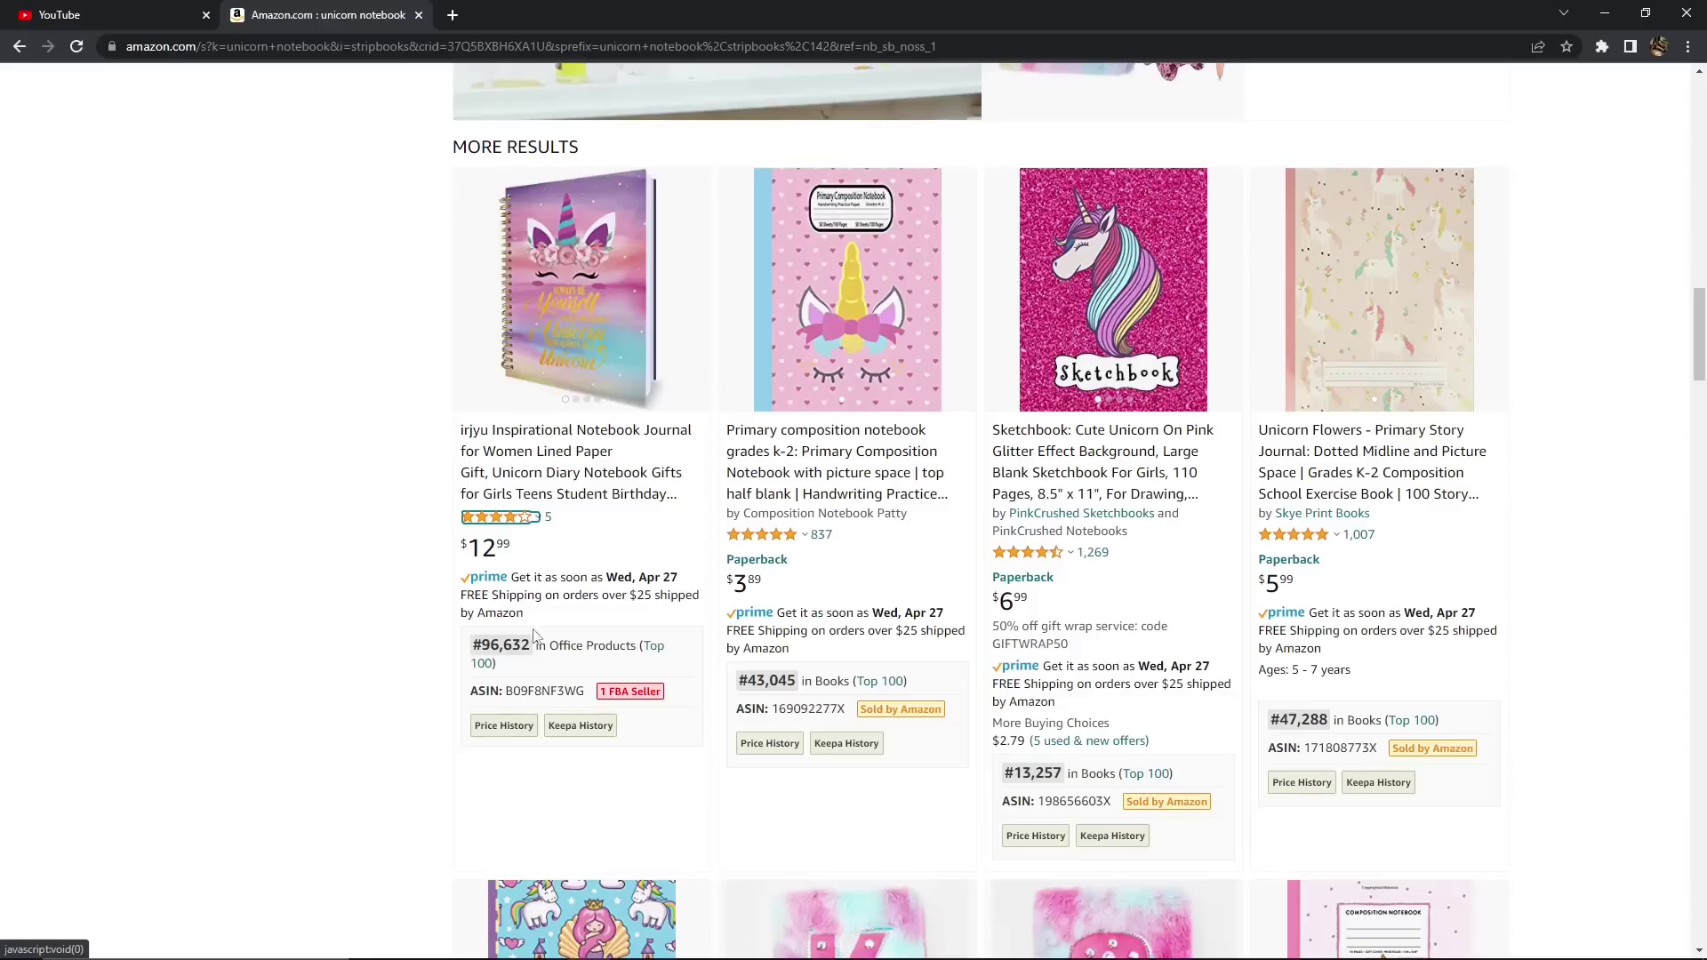
mouse_move(1125, 271)
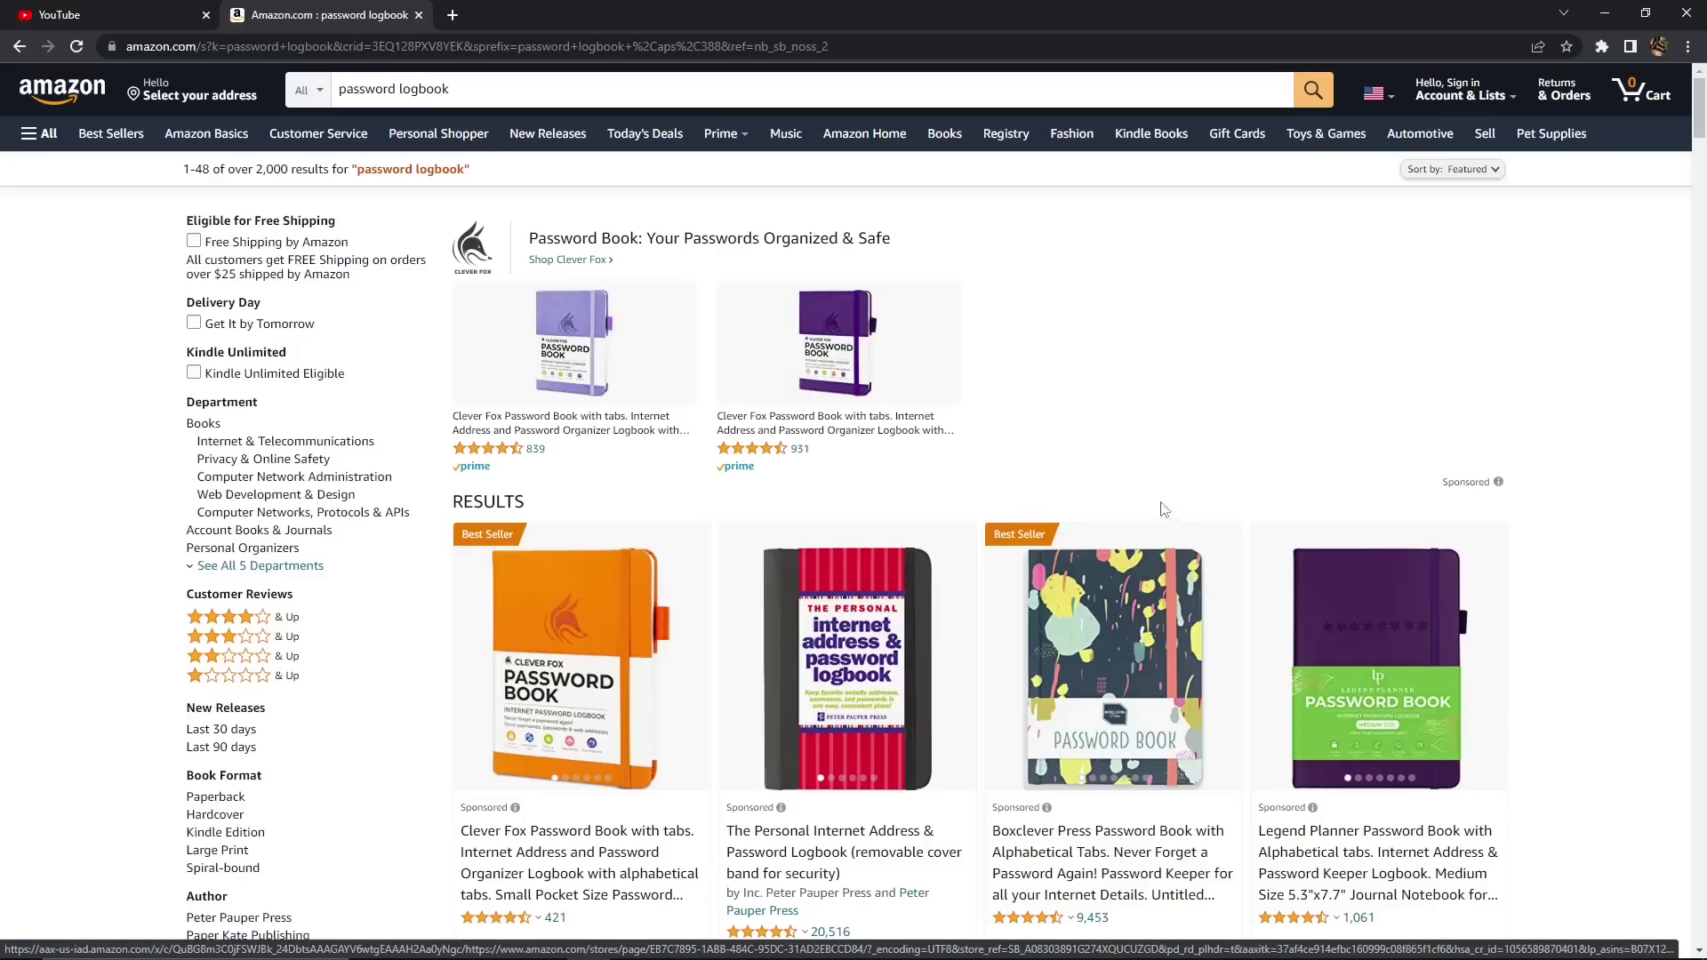
Step: Browse the Amazon results for "password logbook" and check the product details of the first listings under More Results
scroll(1128, 488, down, 6)
scroll(1207, 518, down, 3)
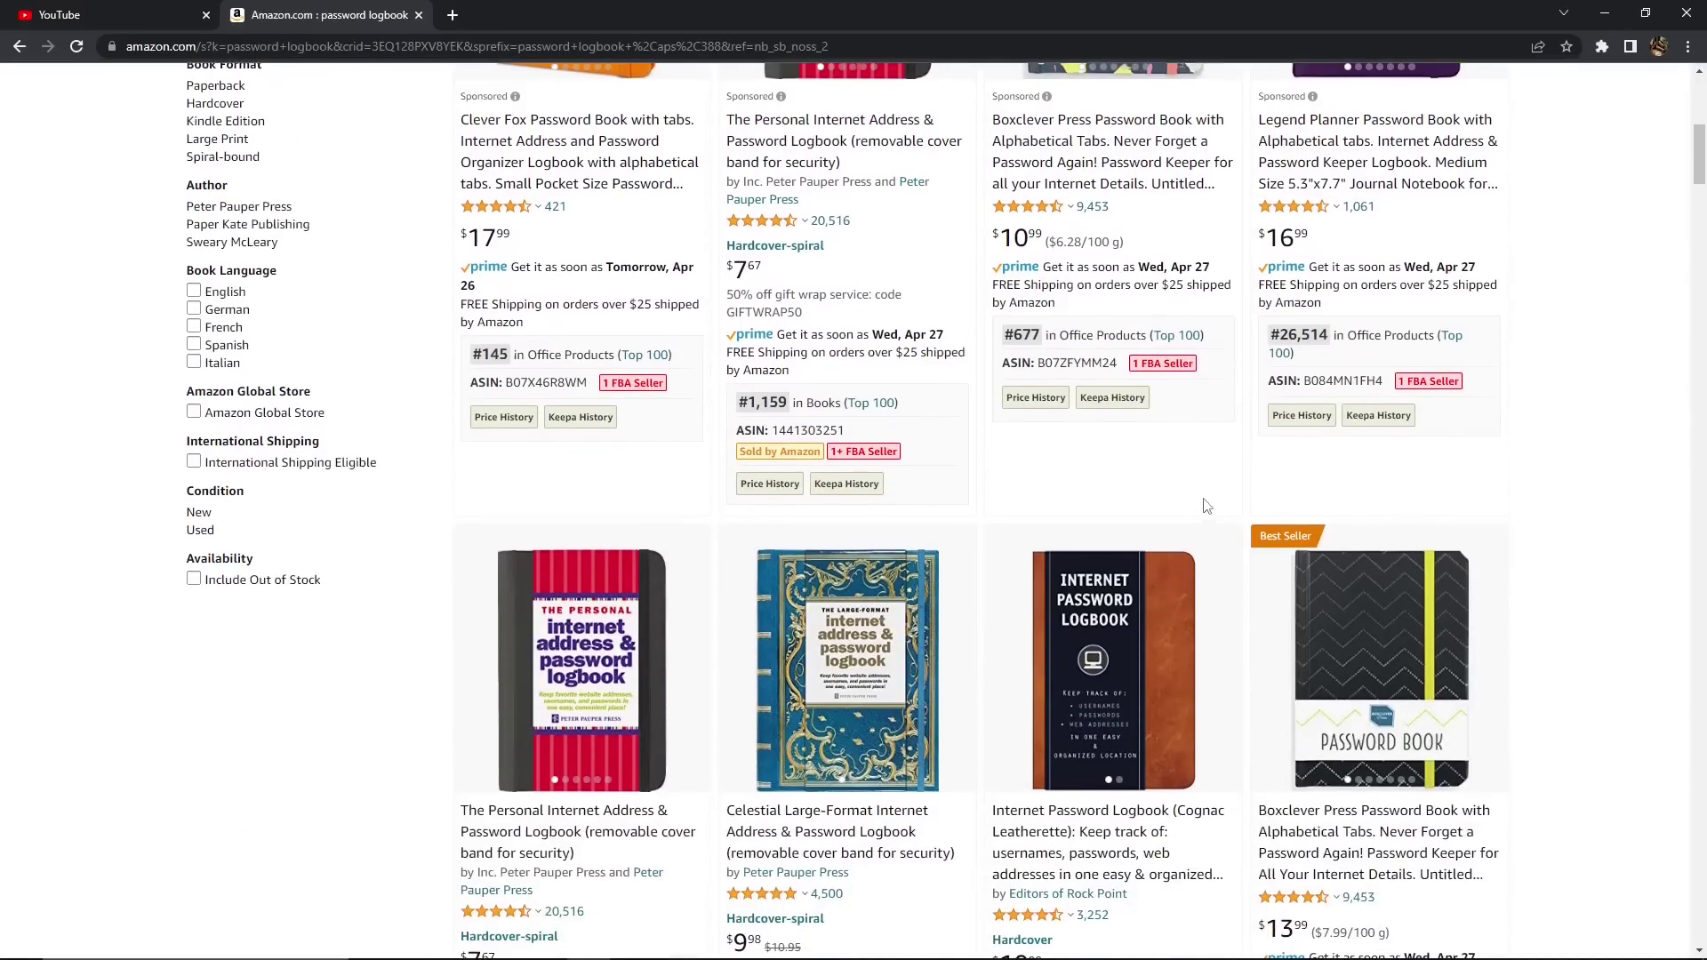
mouse_move(1192, 529)
scroll(1192, 528, up, 10)
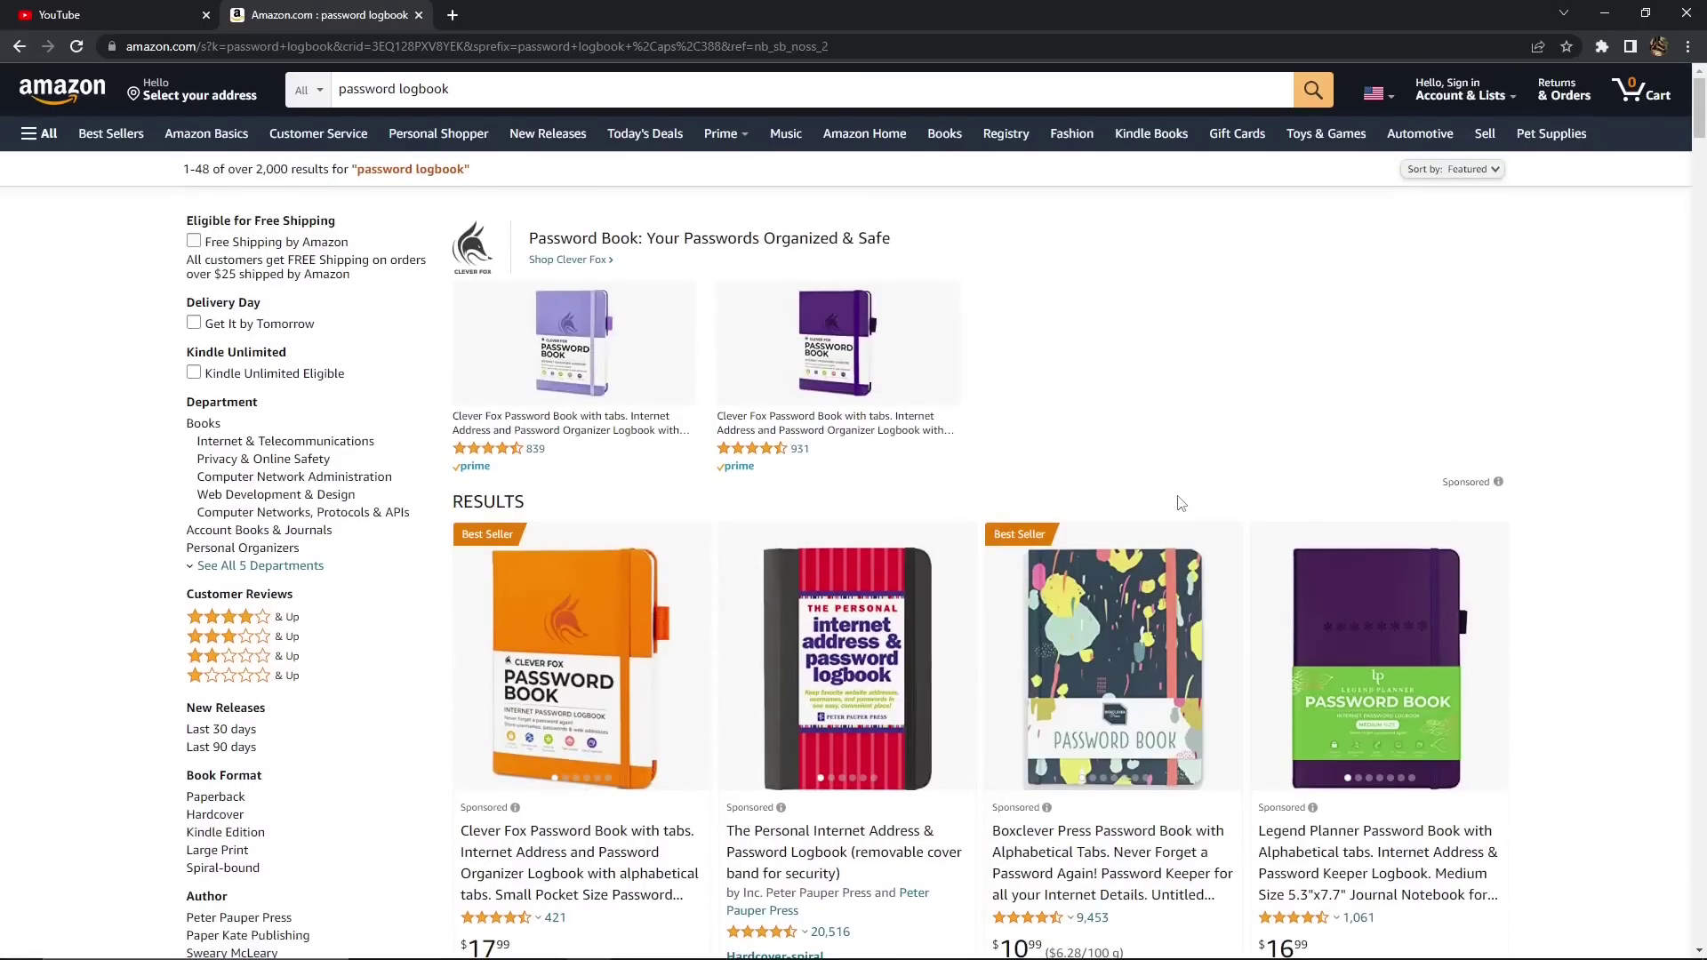
scroll(1180, 503, down, 20)
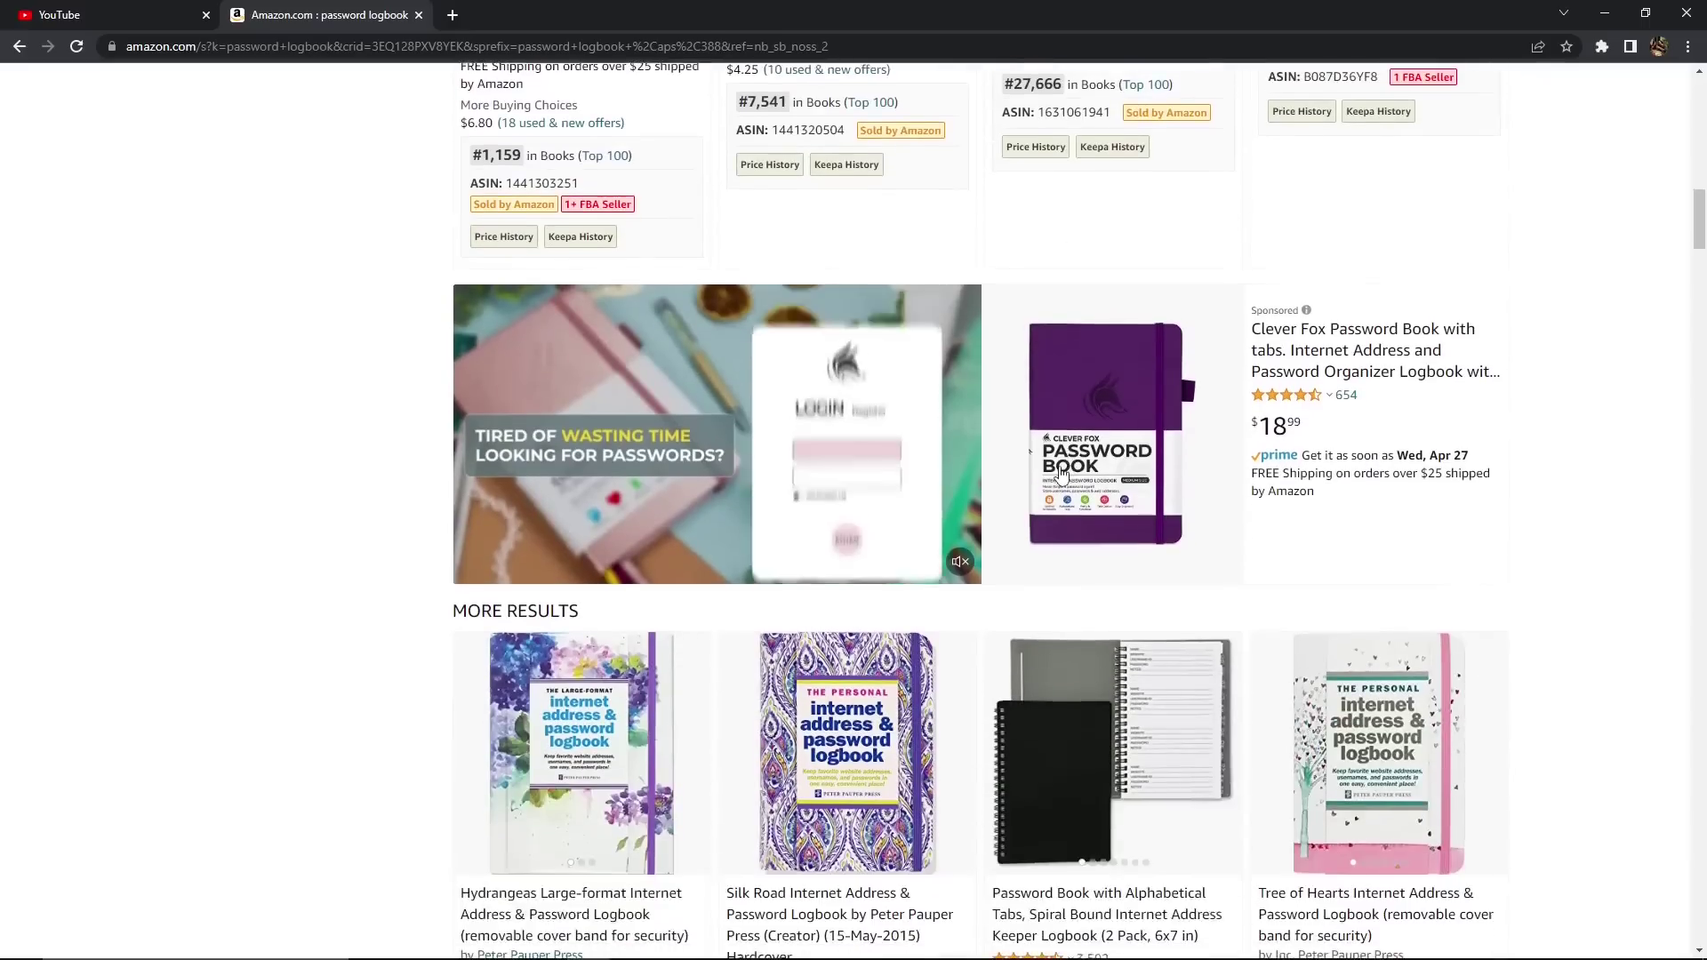
mouse_move(1063, 462)
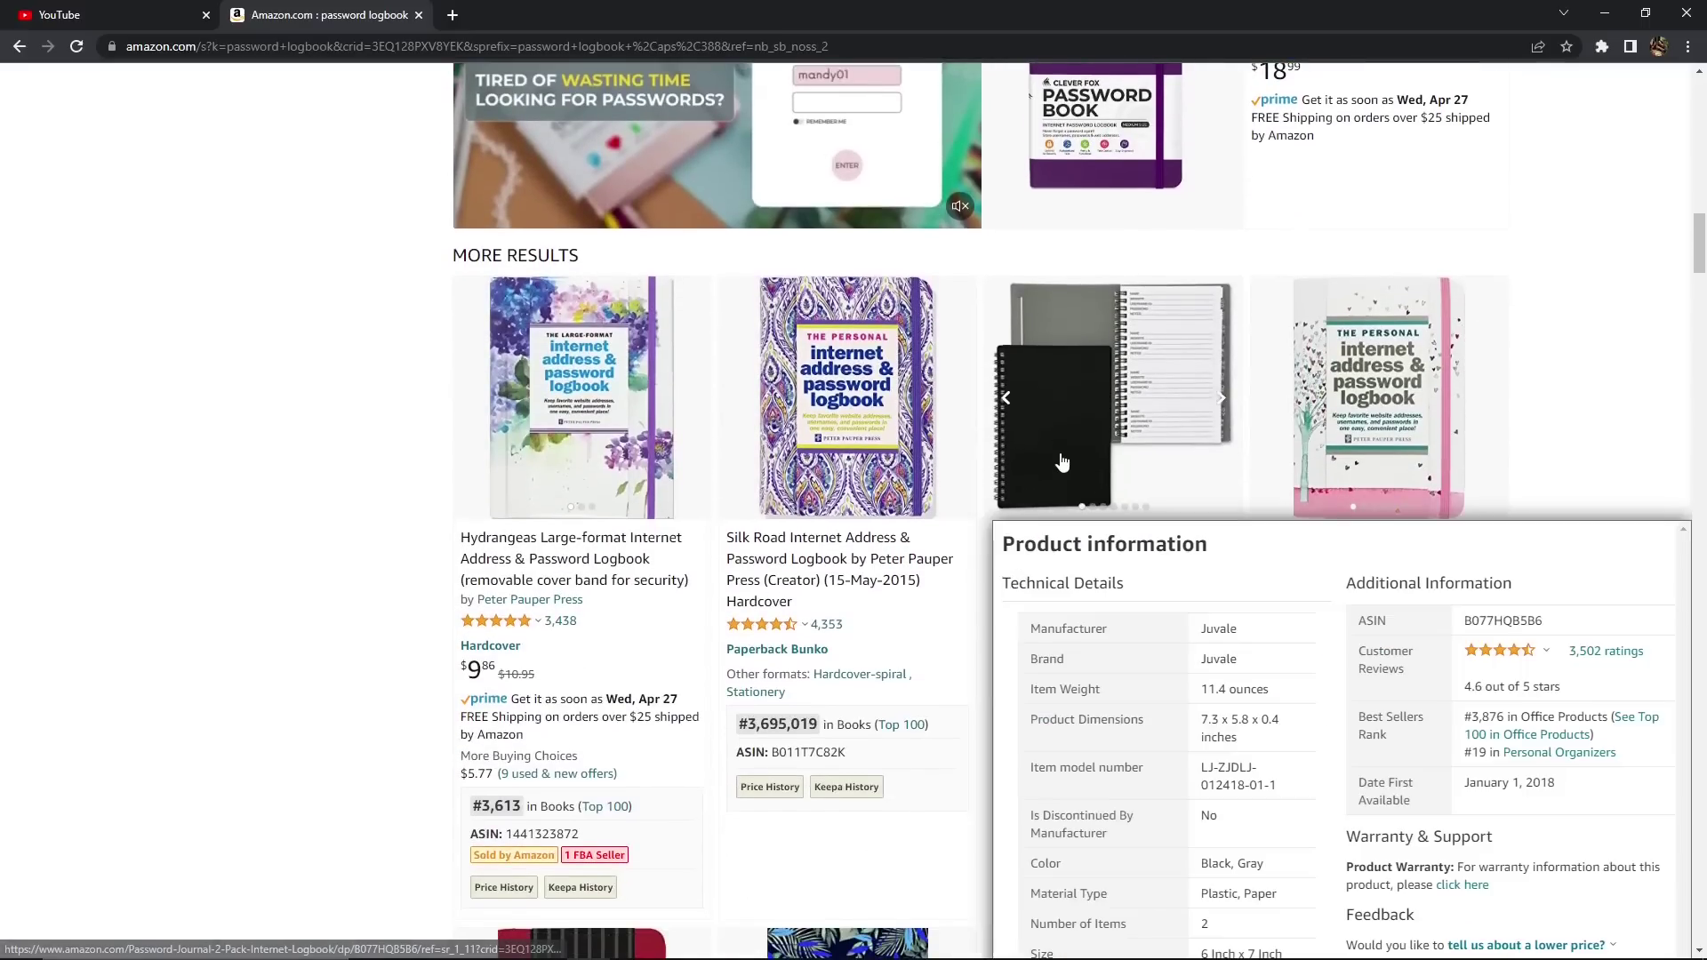
mouse_move(636, 382)
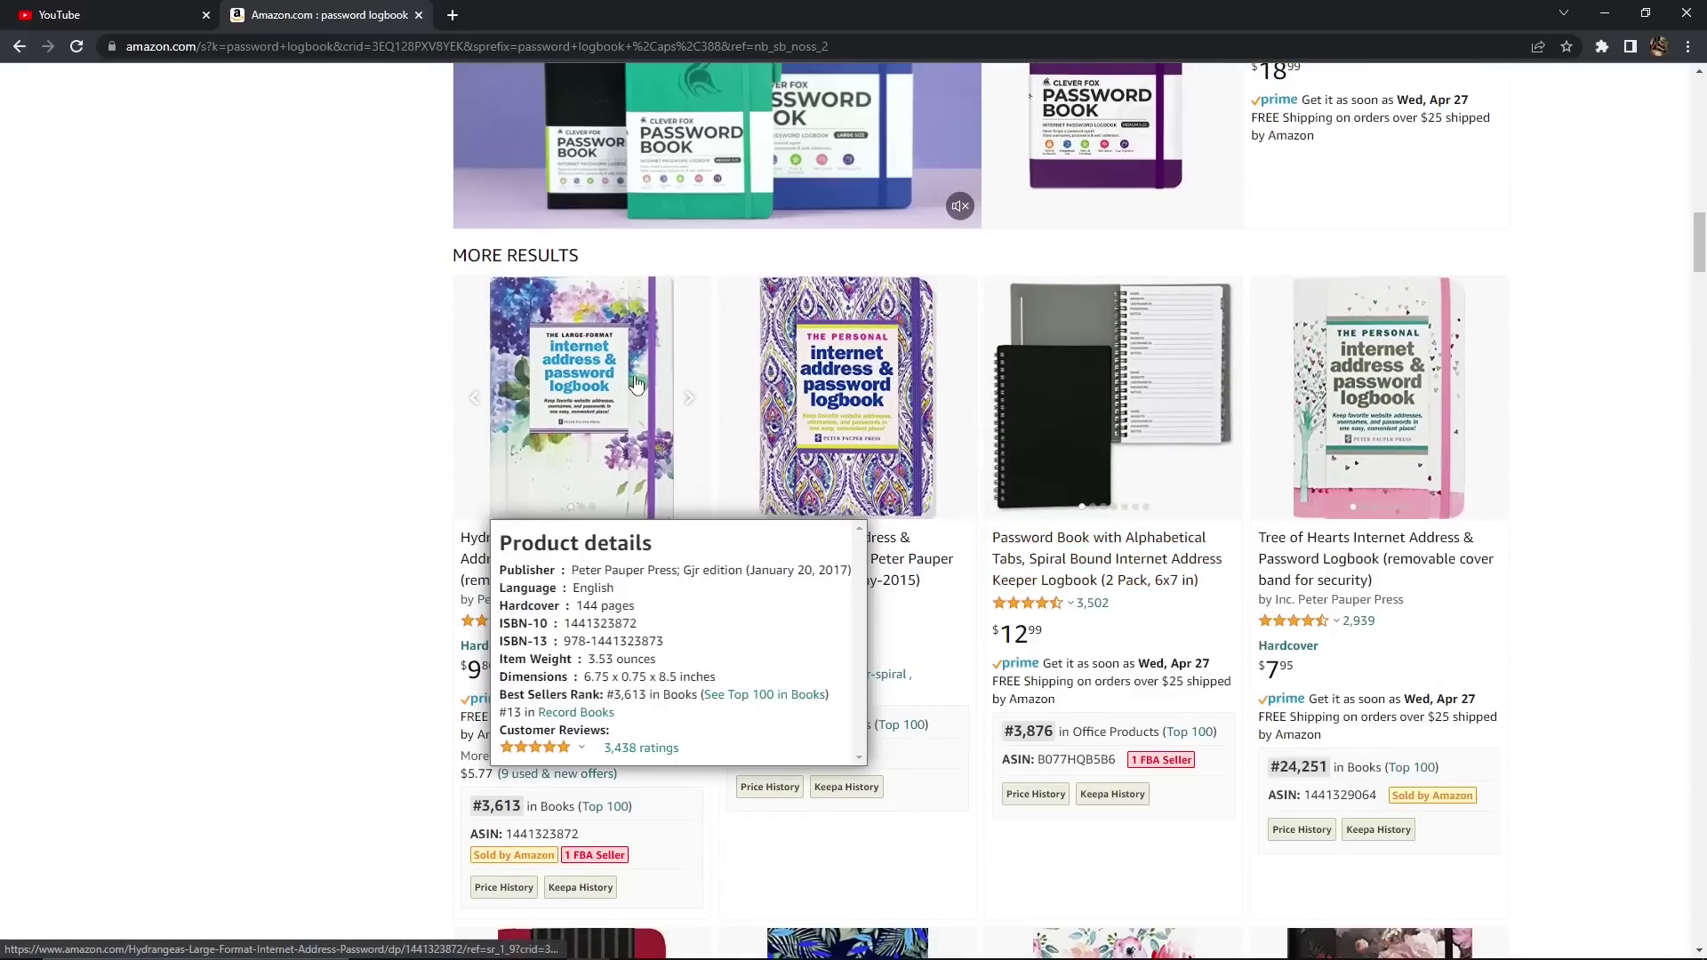
Step: Inspect the floral 6" x 9" Password Book's publisher, page count, dimensions, sales rank and ratings, and compare it with the surrounding password logbooks
scroll(1155, 427, down, 7)
mouse_move(1184, 449)
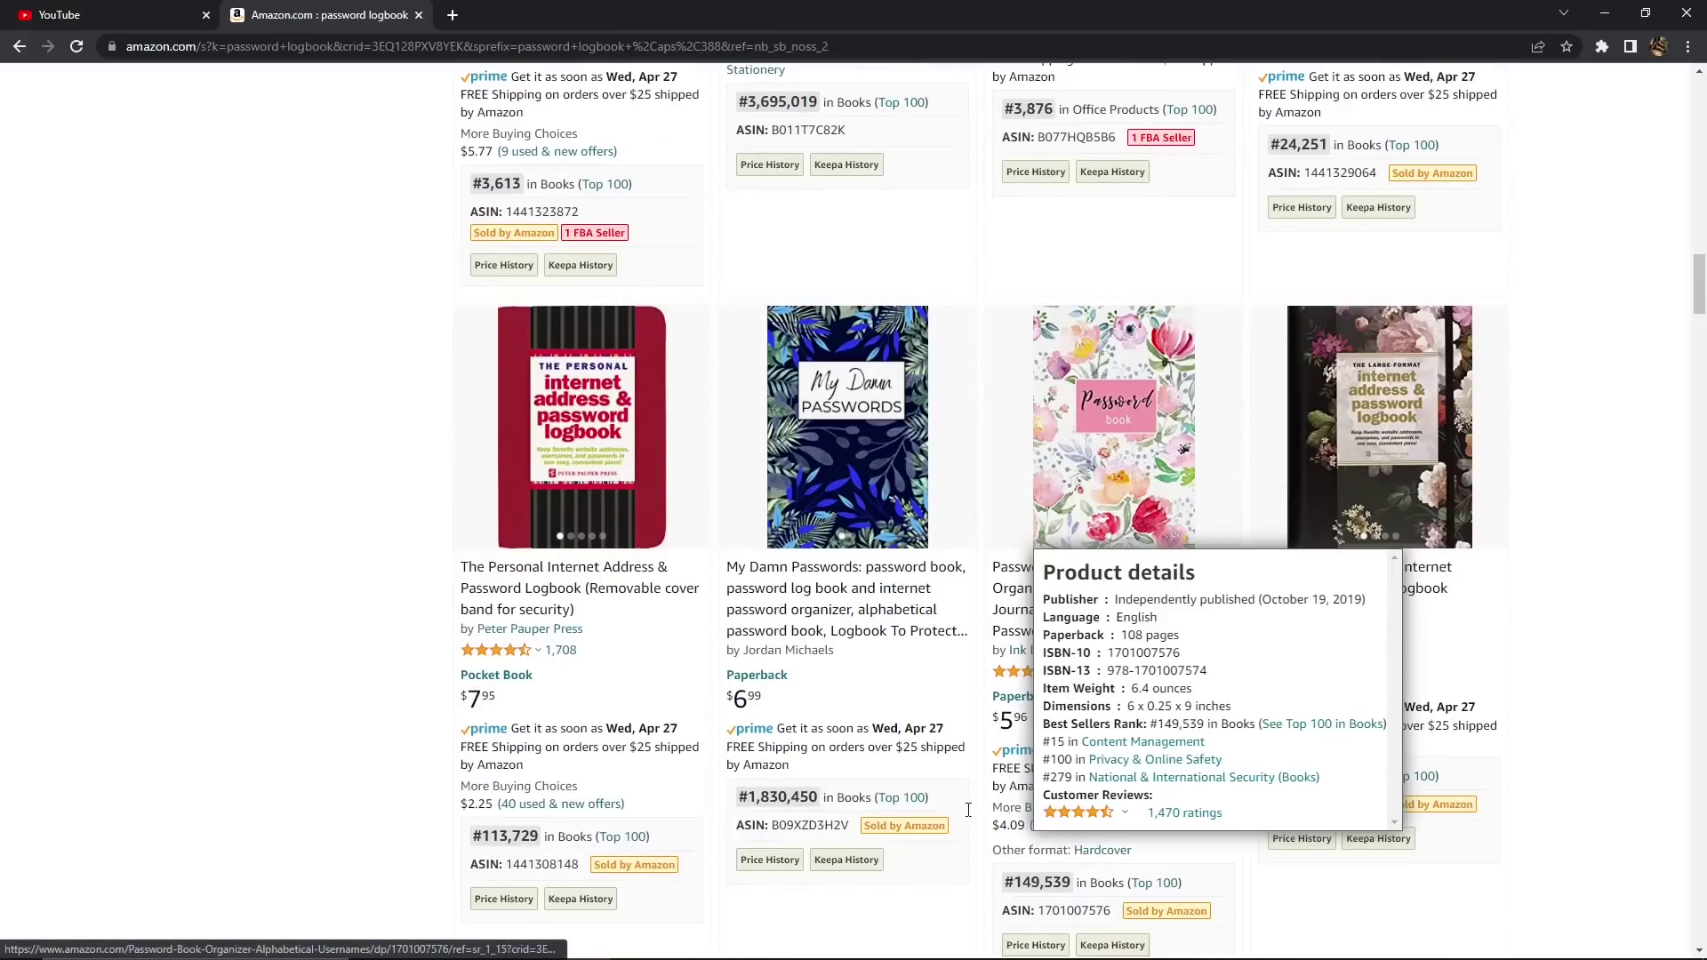
scroll(346, 675, down, 1)
mouse_move(1141, 431)
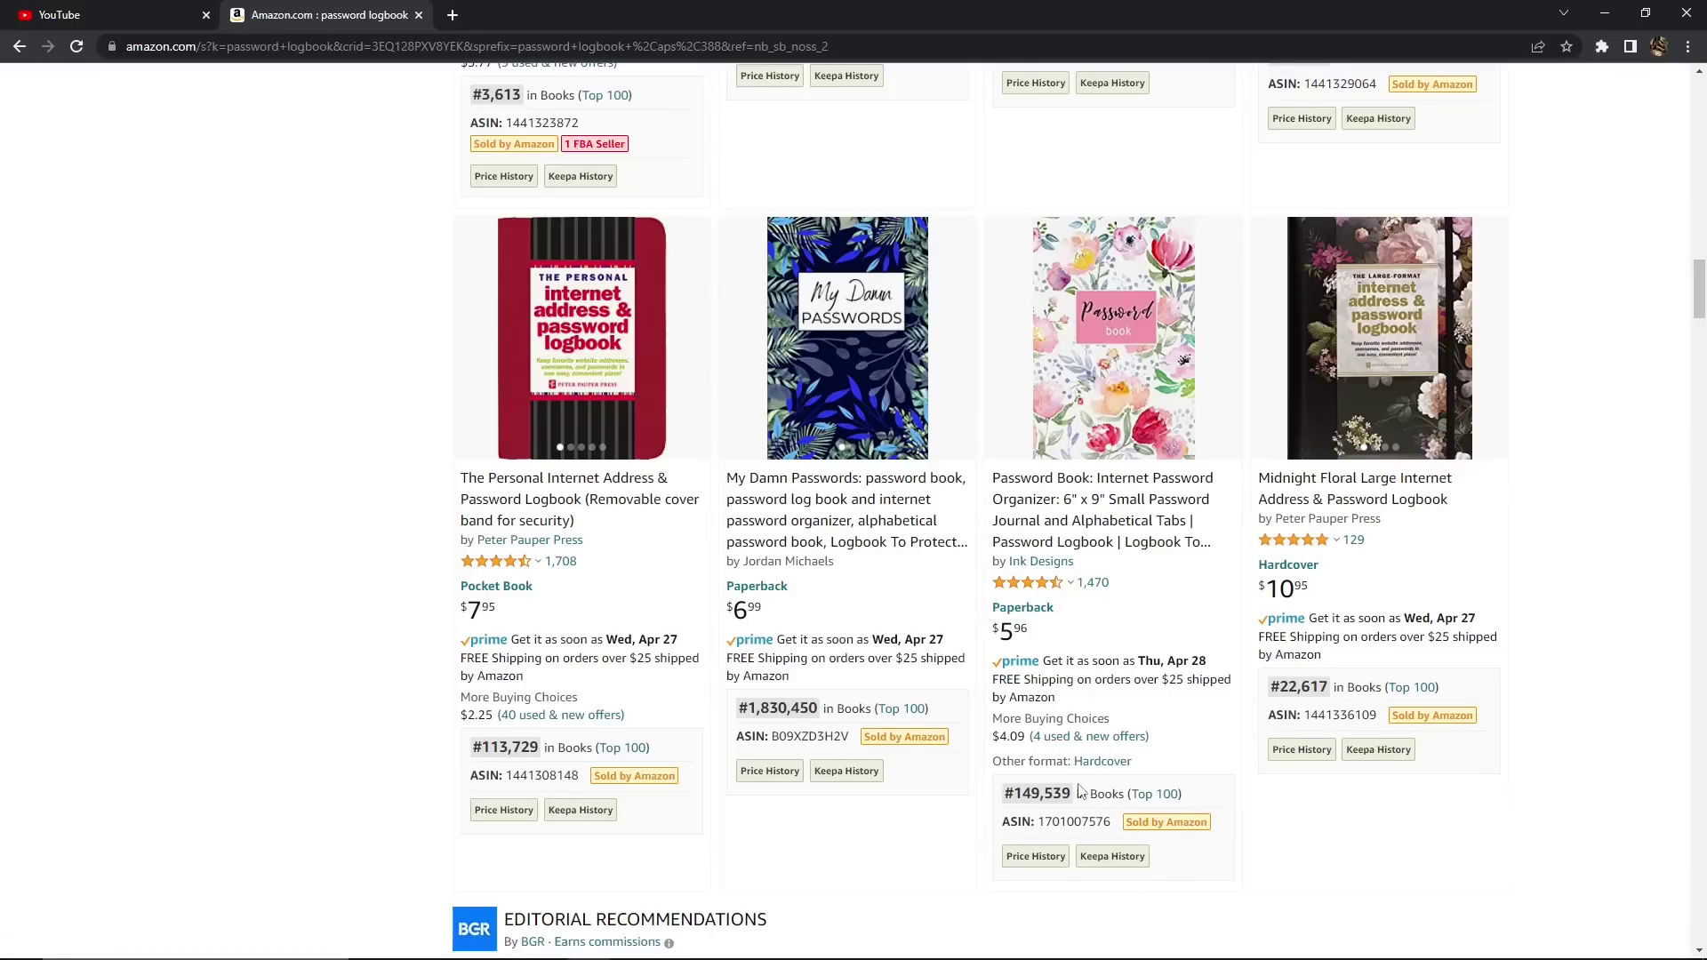
mouse_move(1073, 405)
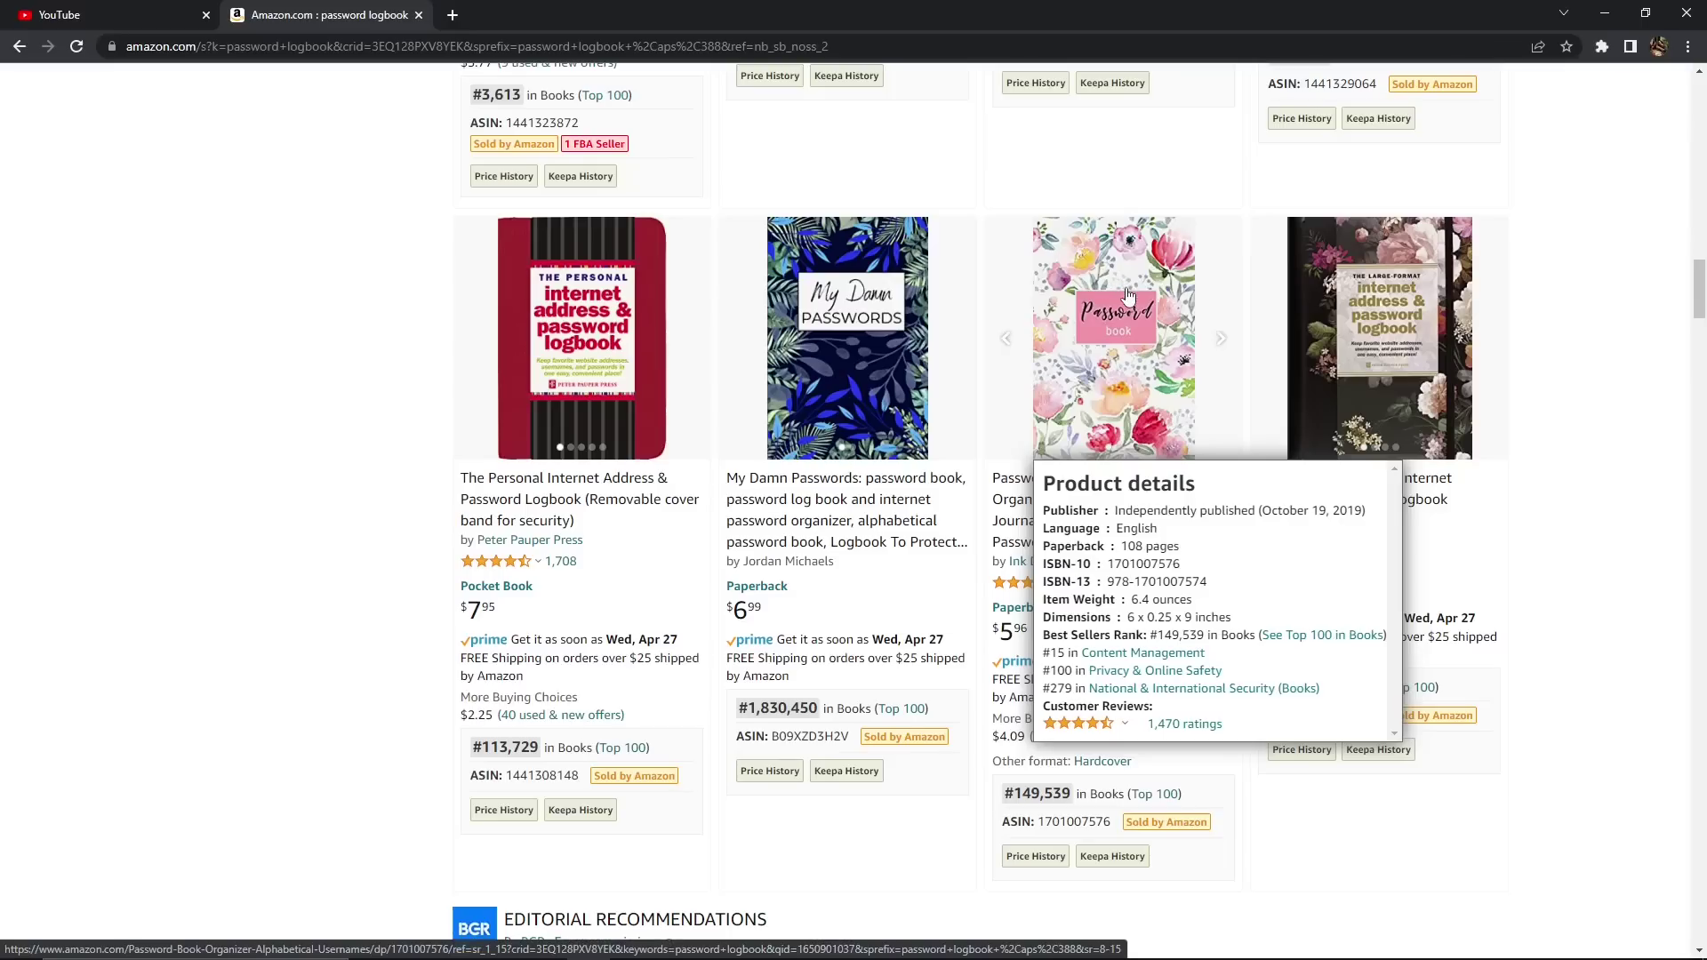
mouse_move(1382, 320)
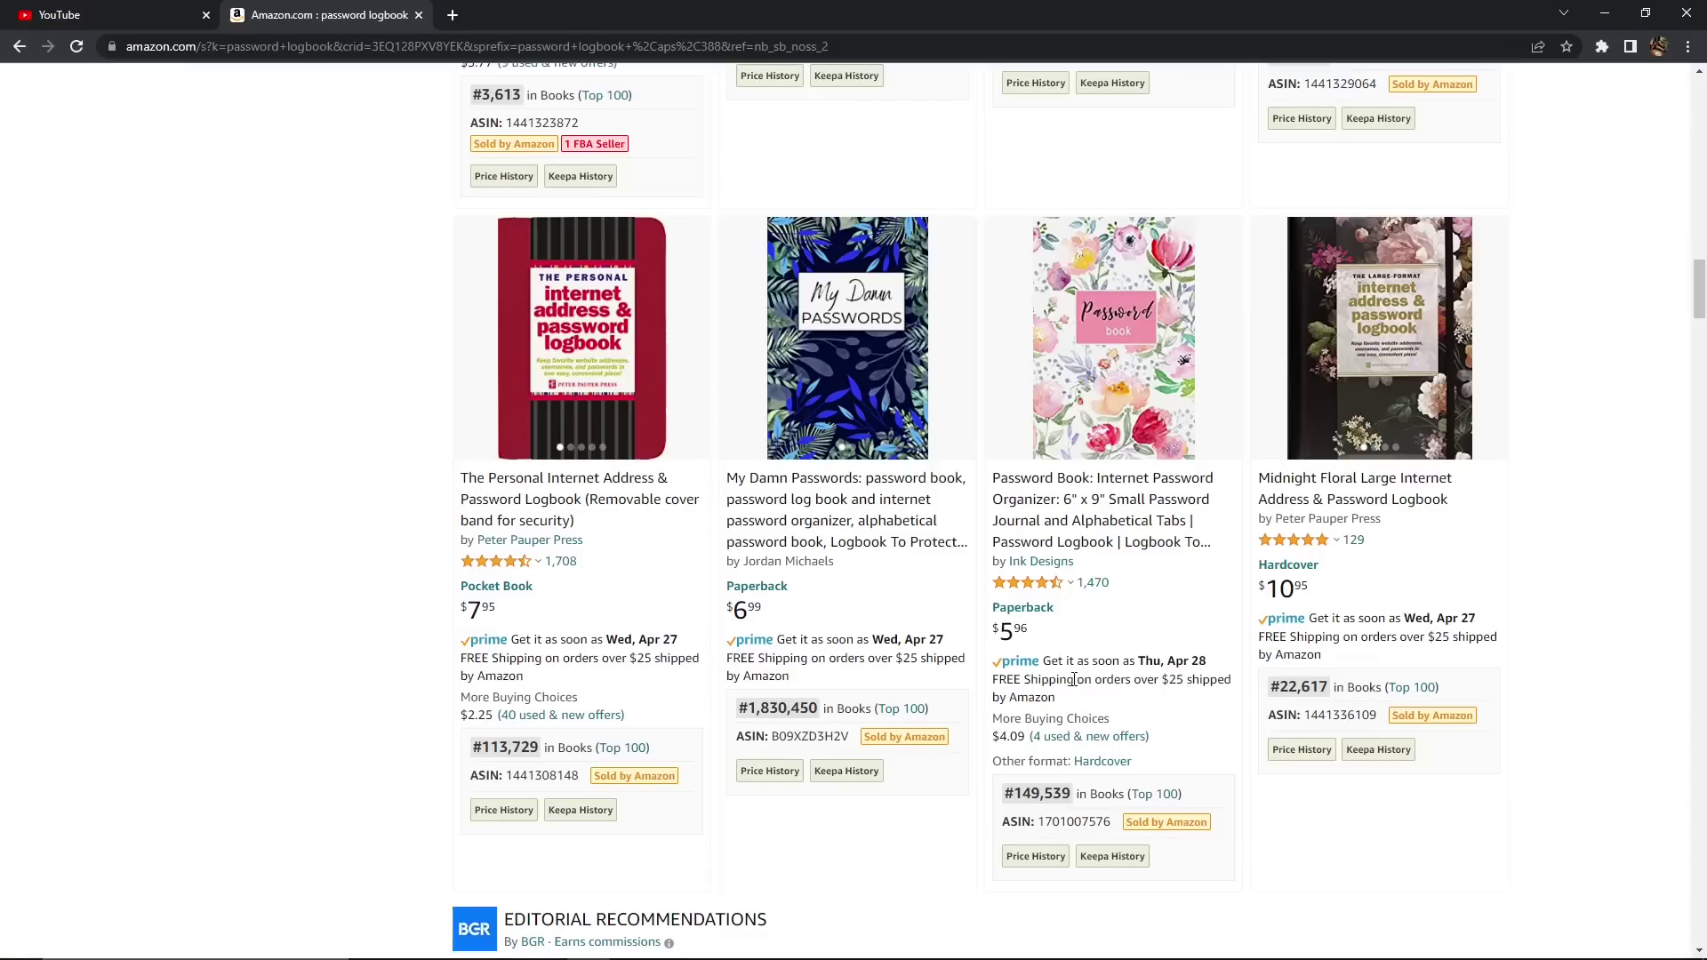
mouse_move(1078, 537)
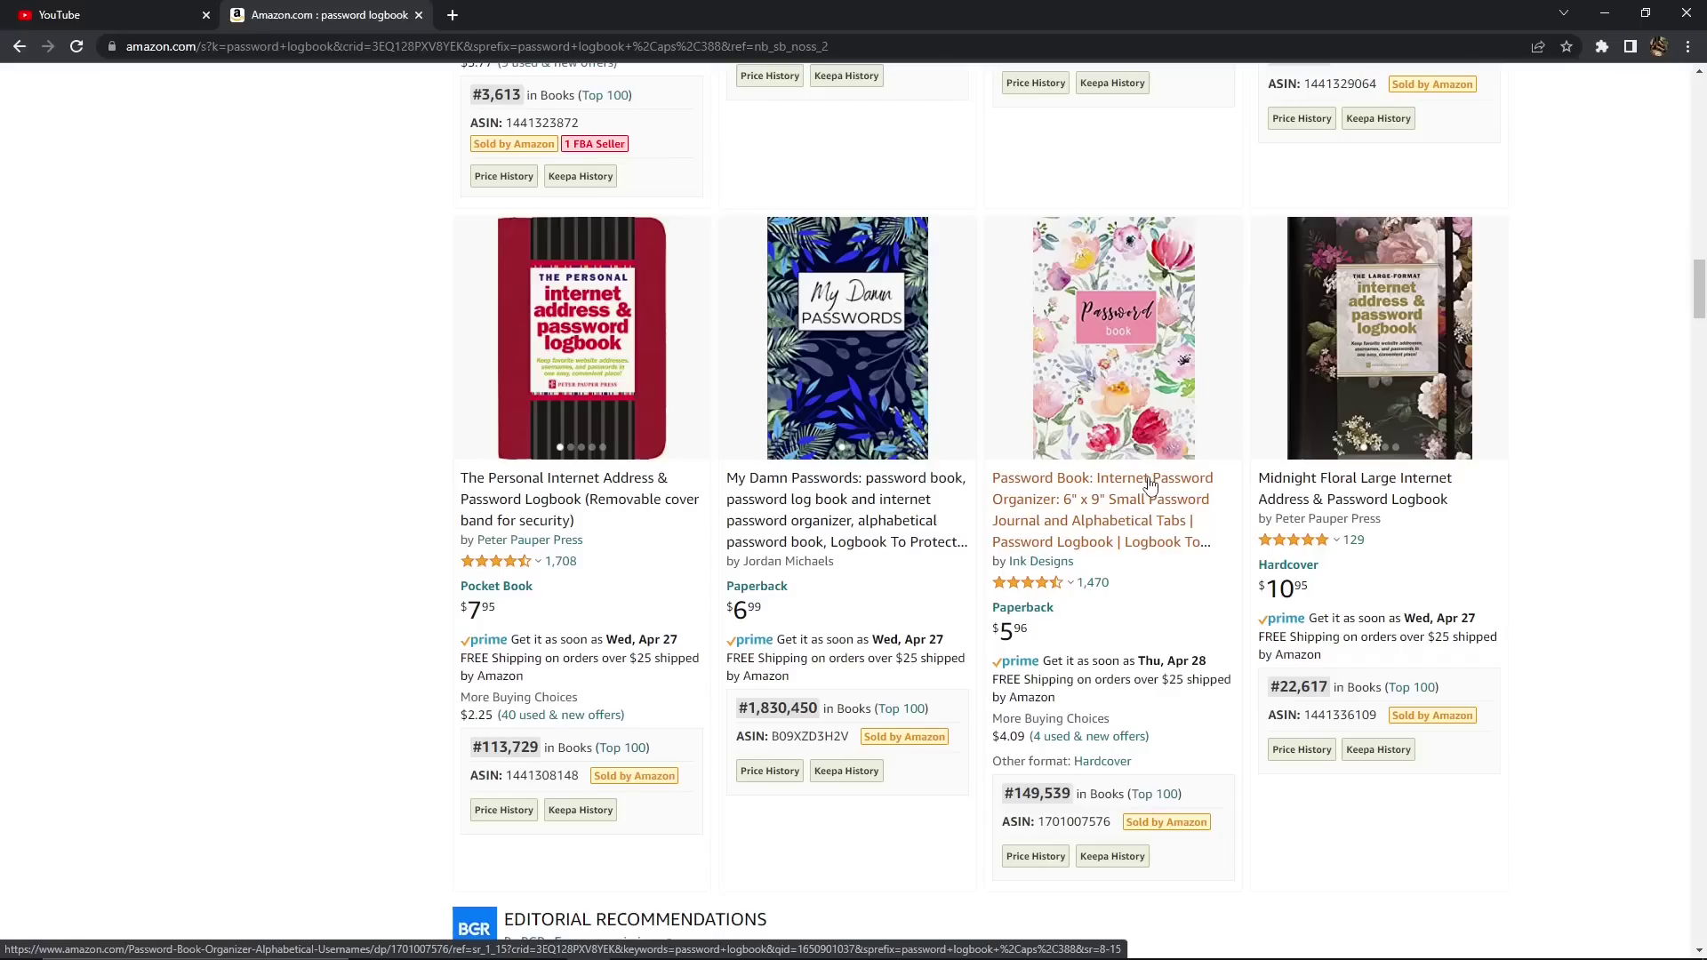
mouse_move(1150, 486)
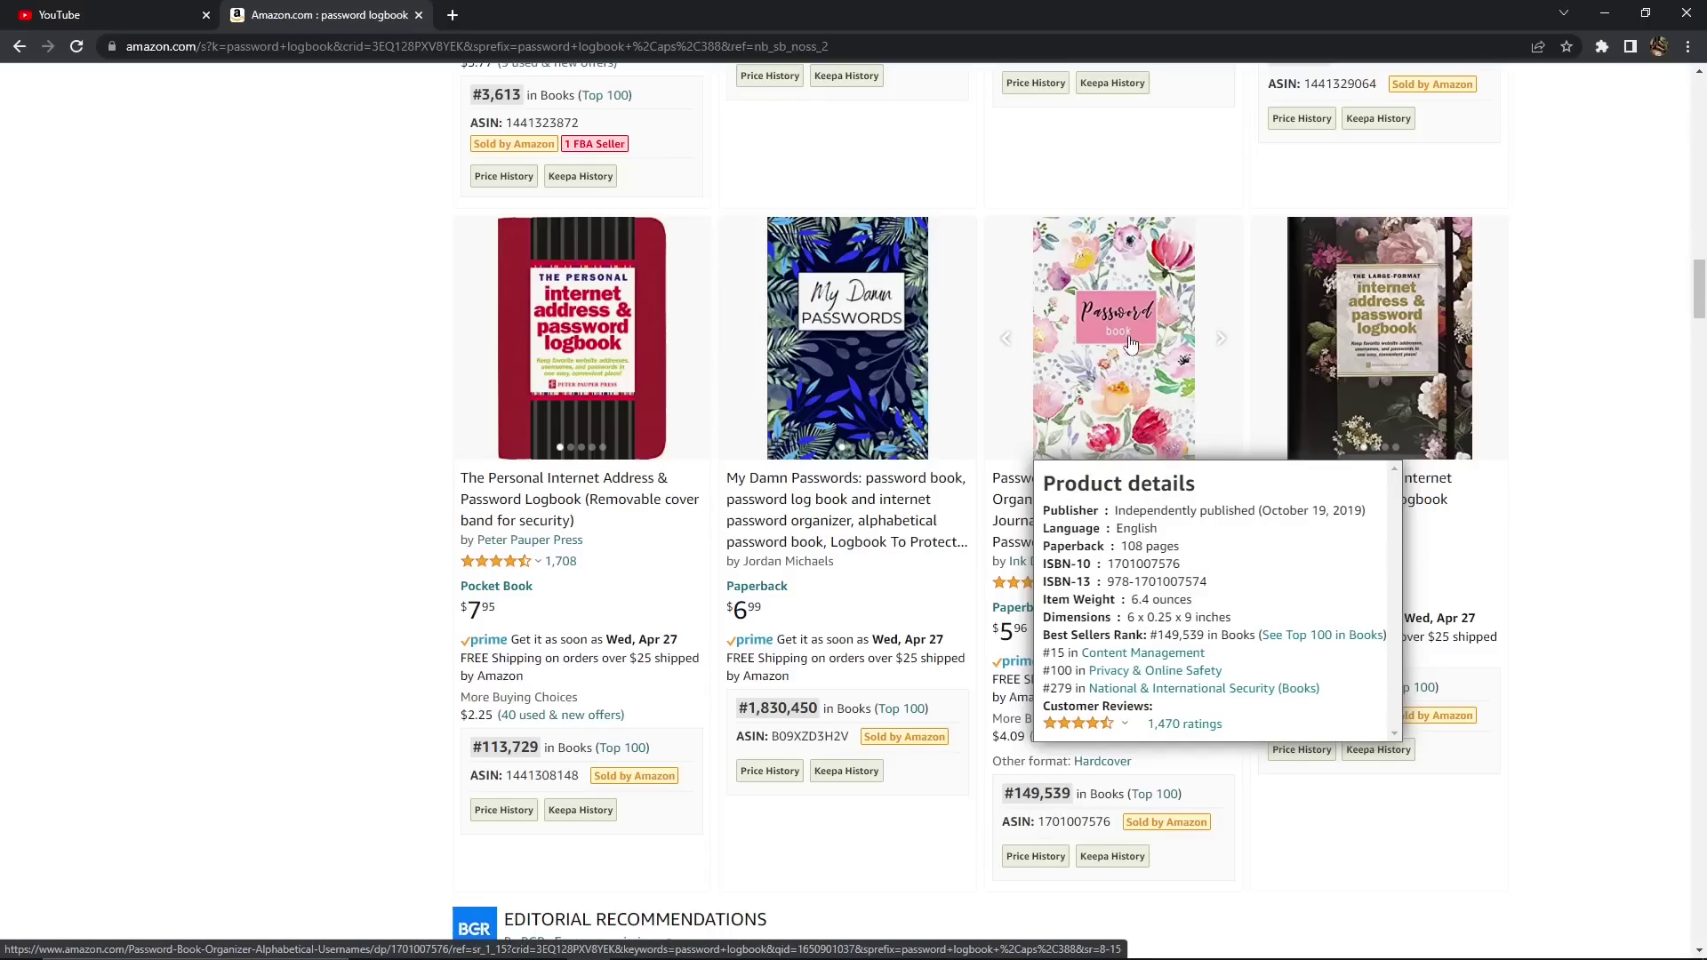
mouse_move(1124, 351)
scroll(1095, 432, down, 10)
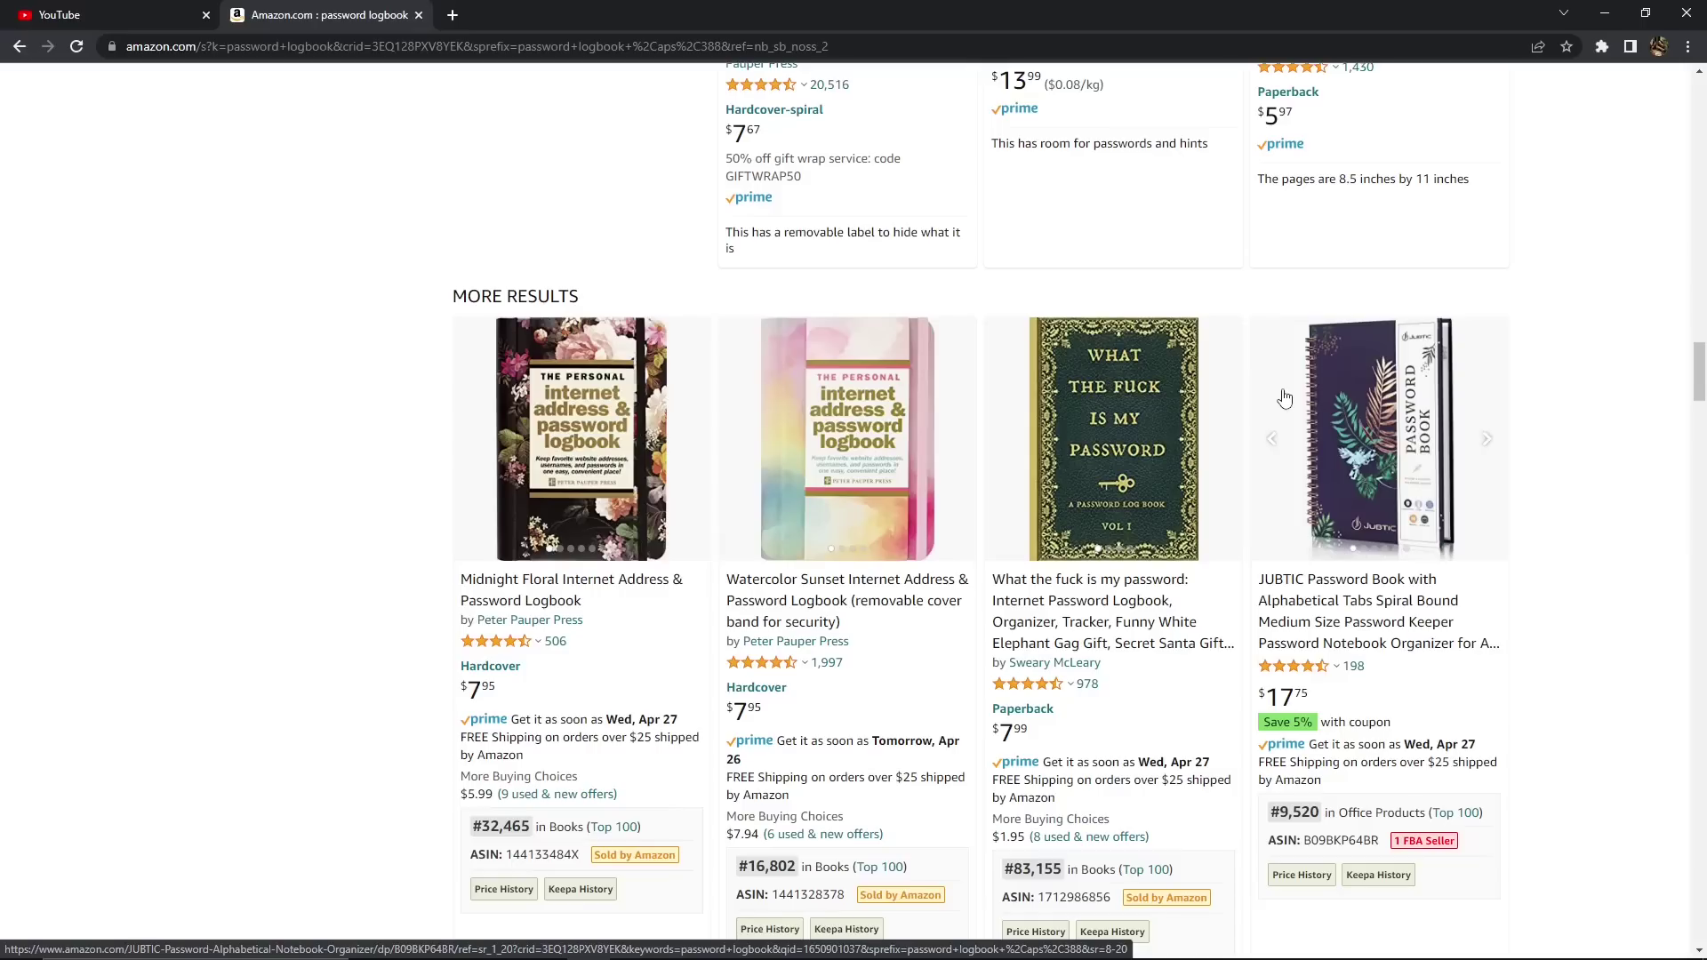
Step: Check the product details of the green humorous password log book and examine further password logbook results, including the black "Not A Password Book" cover
mouse_move(1152, 377)
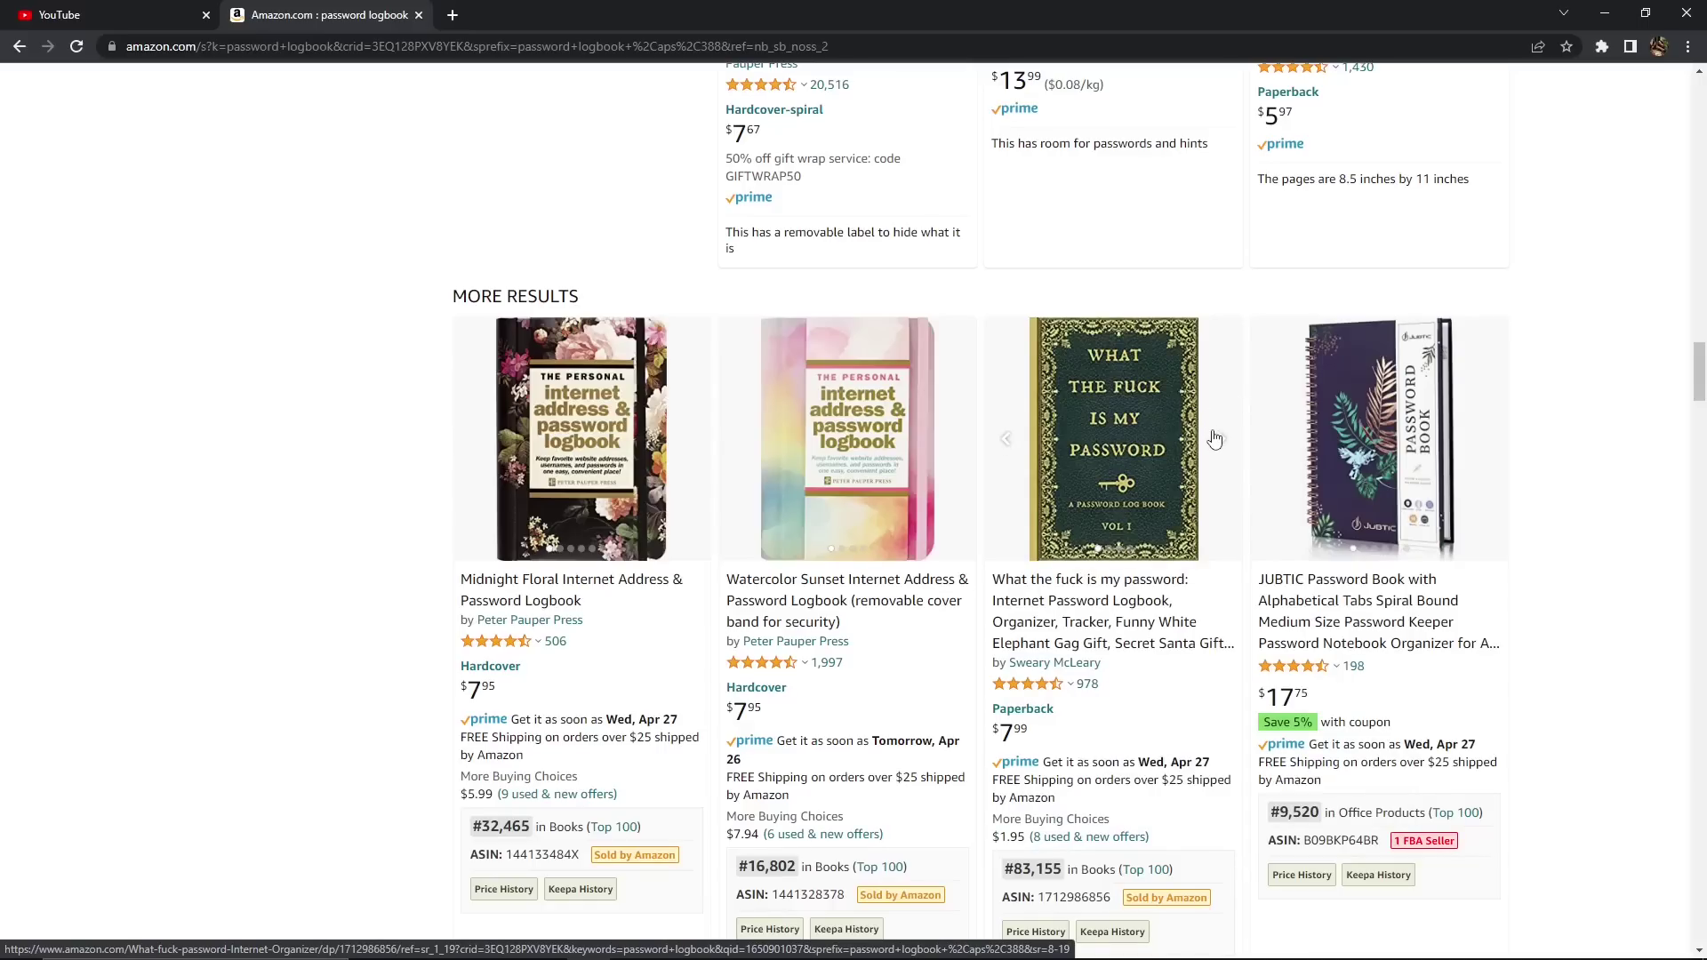
mouse_move(1207, 425)
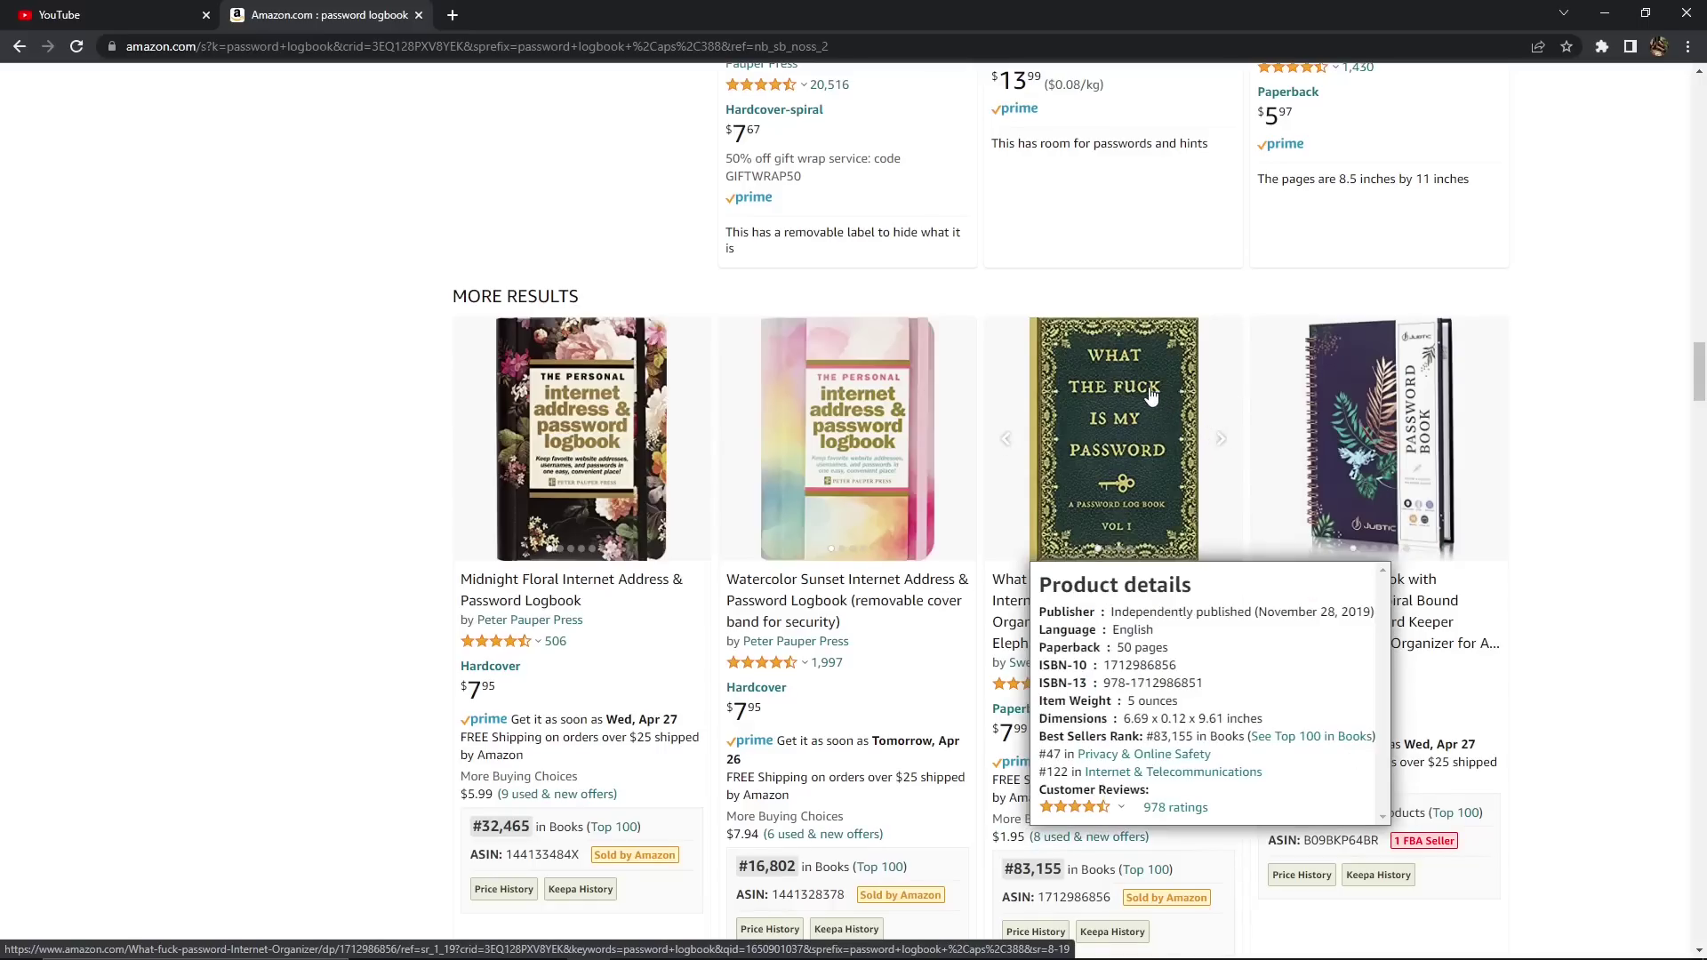
mouse_move(1242, 545)
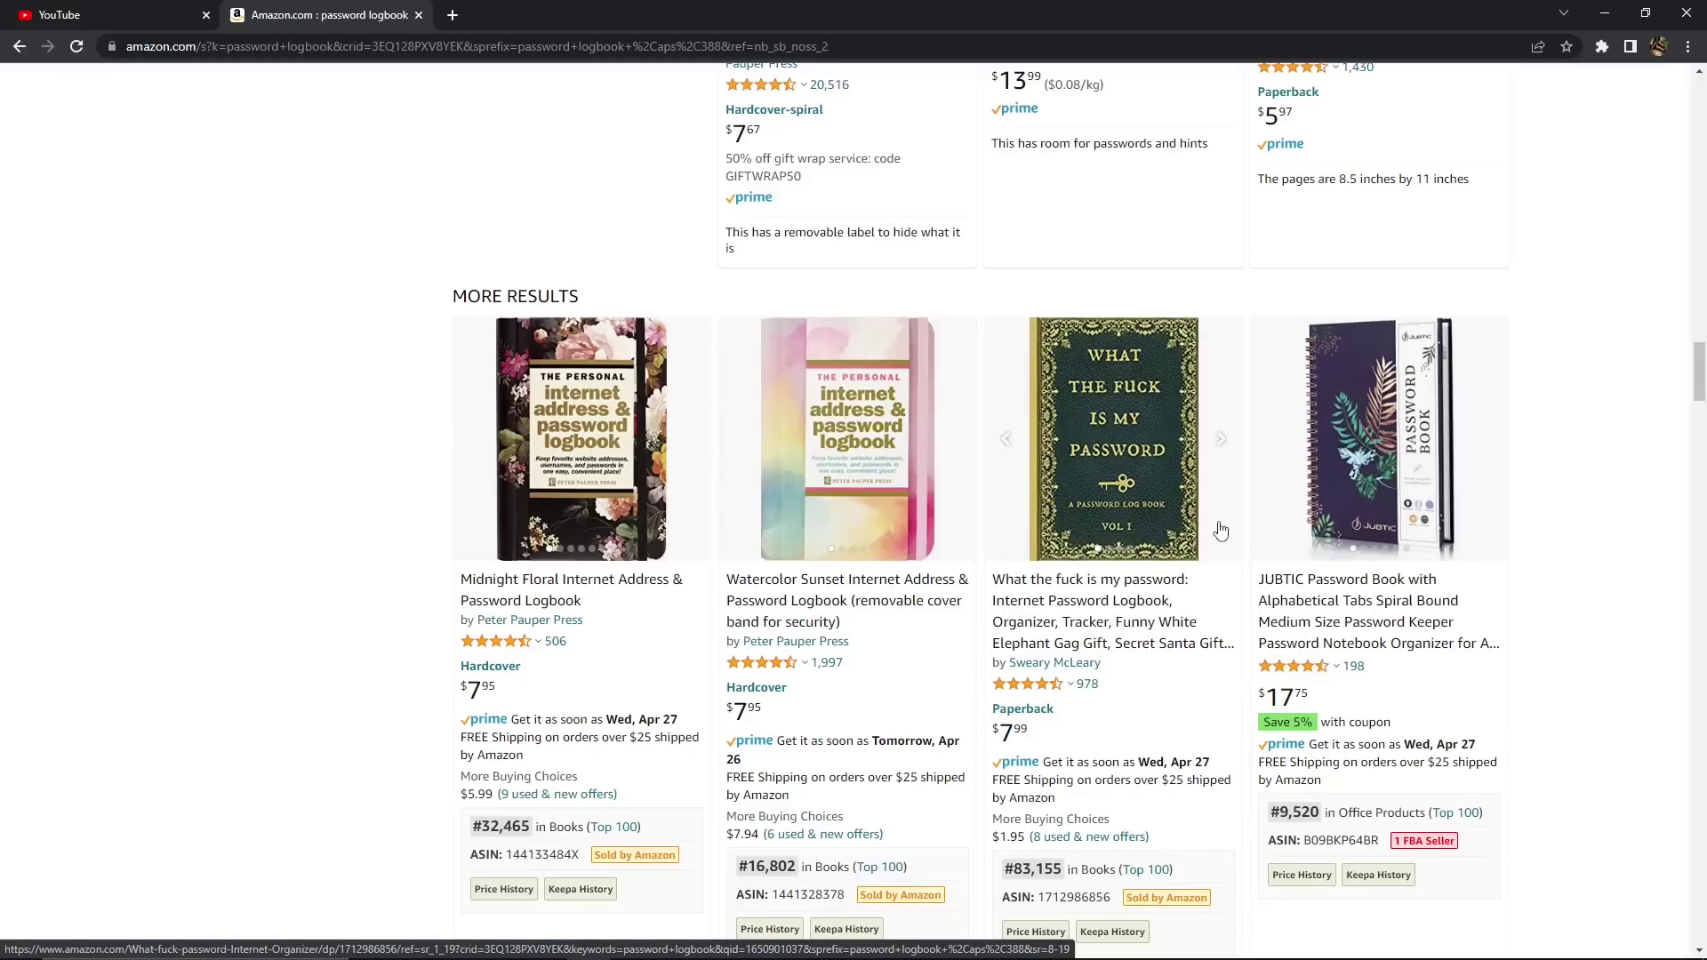
scroll(1236, 525, down, 14)
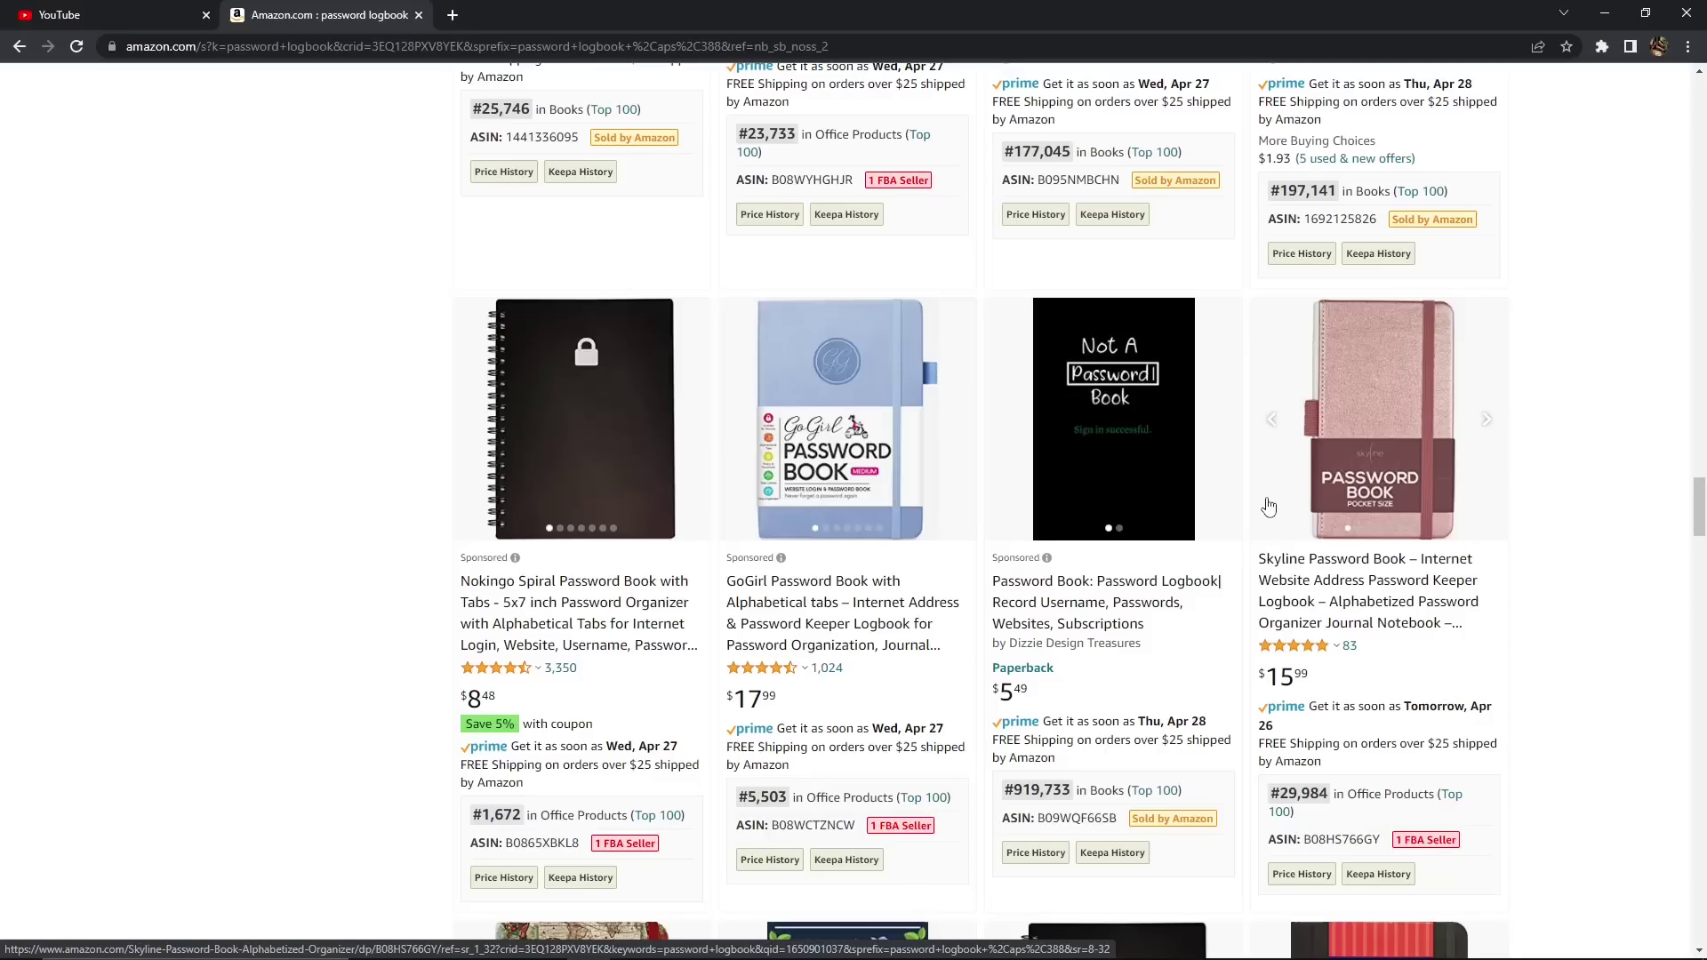
mouse_move(1156, 413)
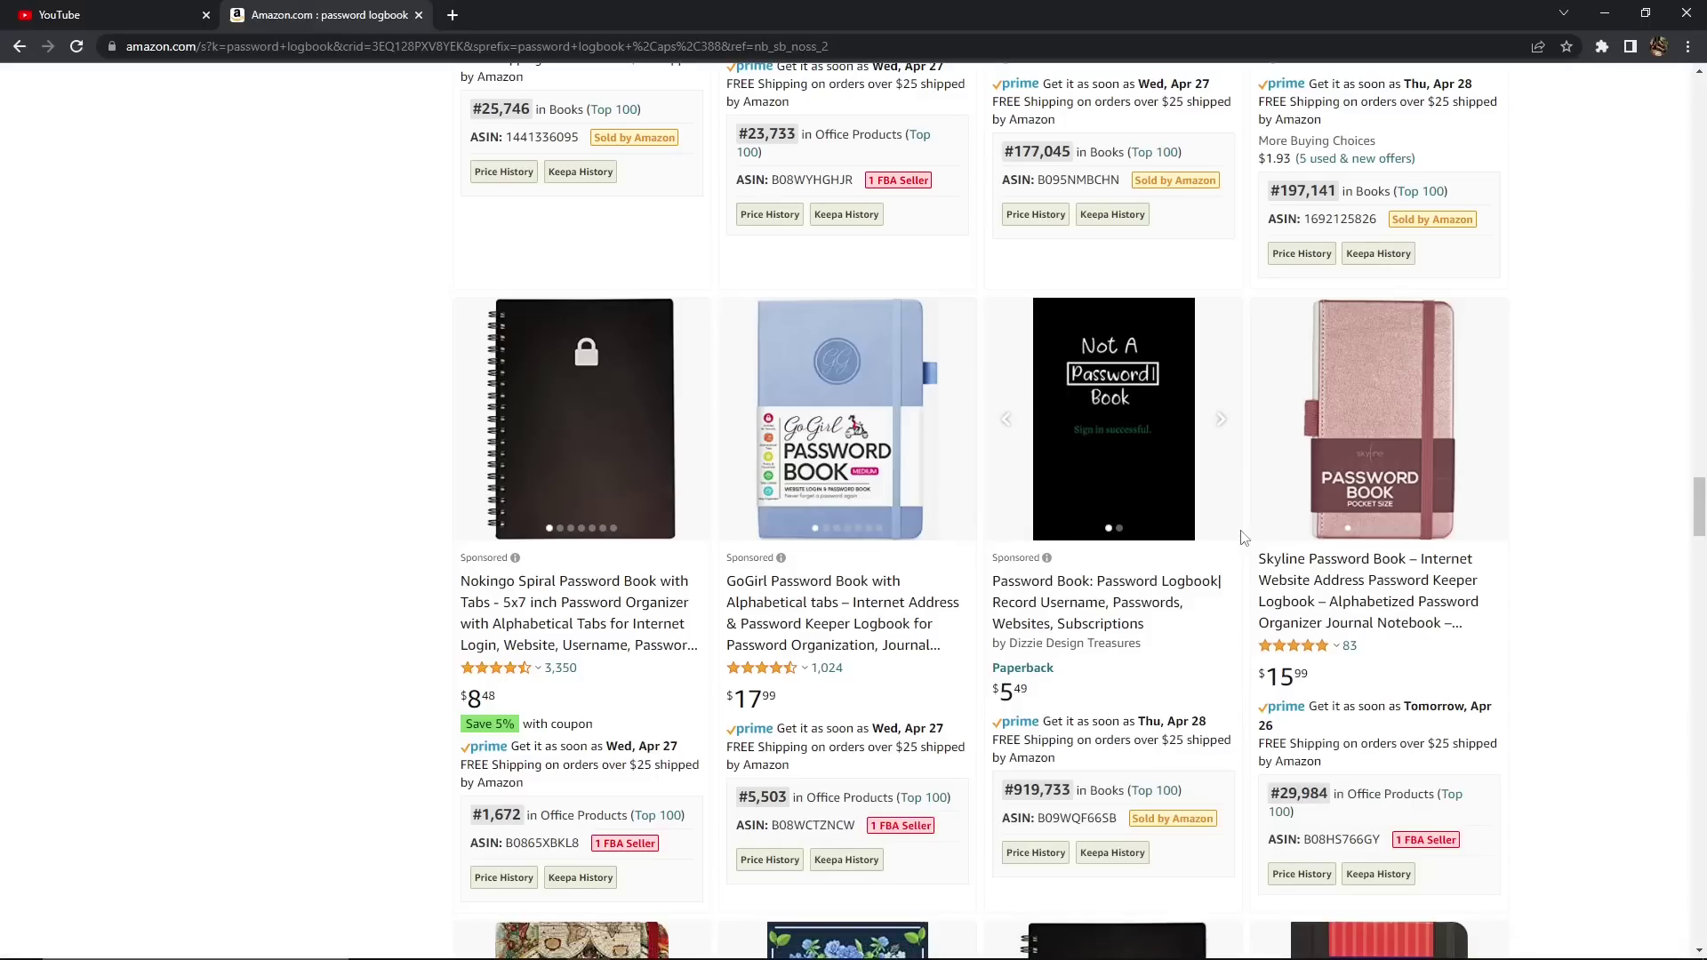
mouse_move(1151, 442)
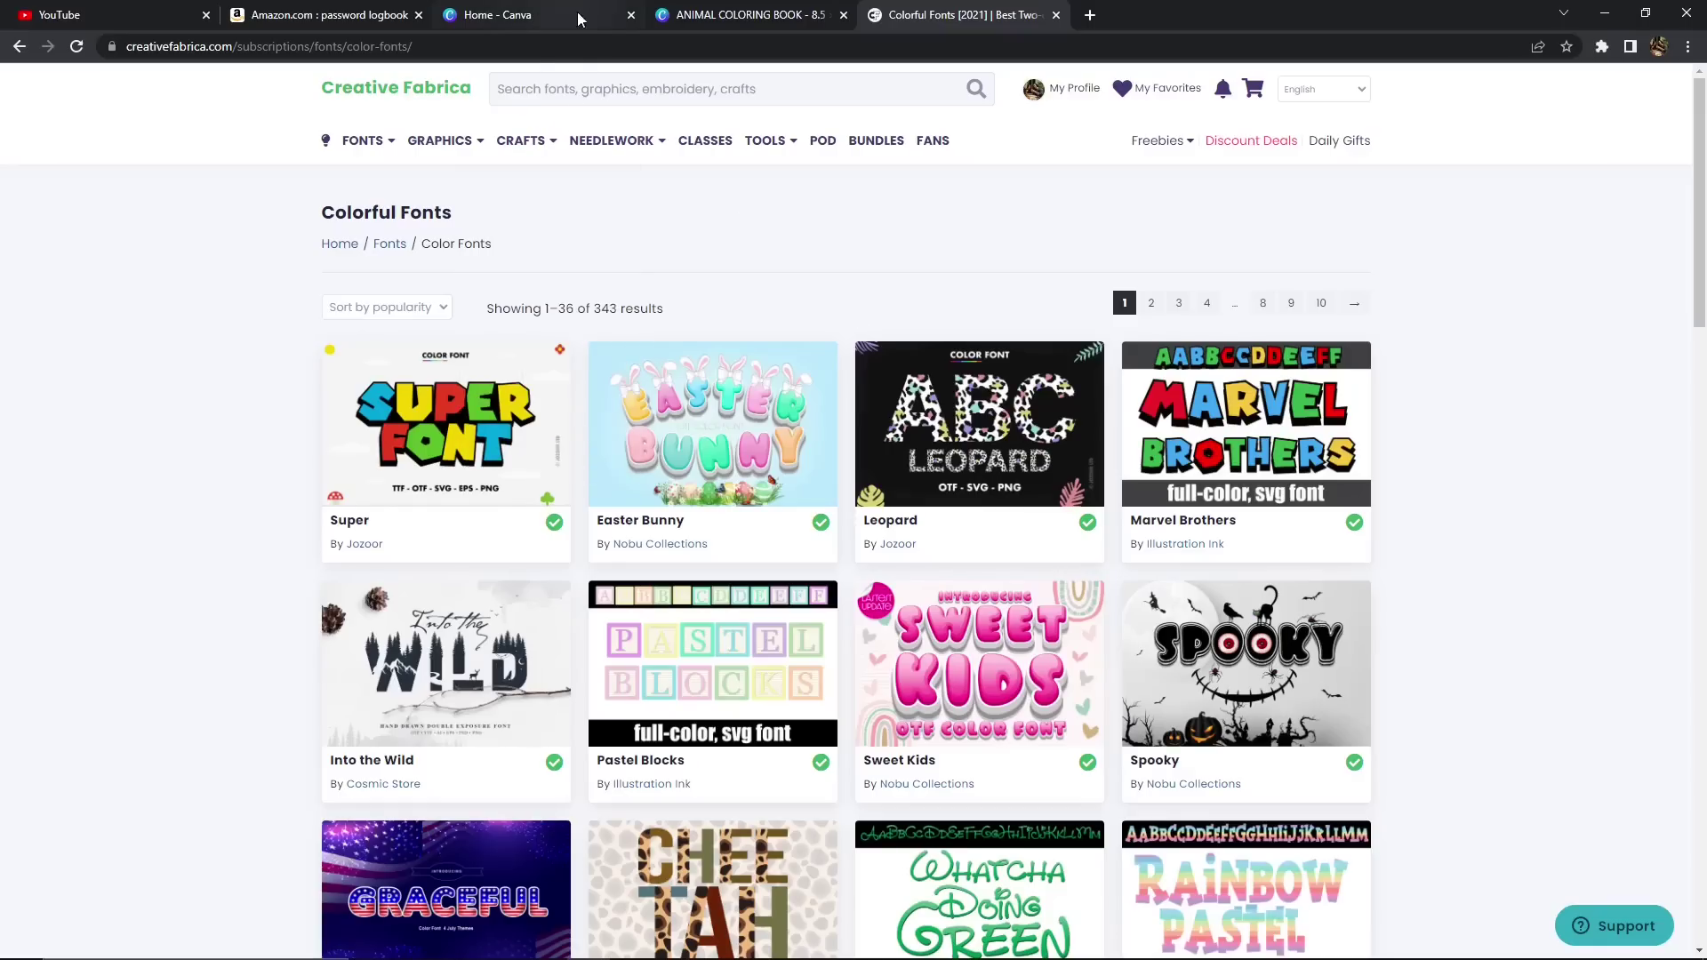
Step: View the password book cover in Canva, then browse the Colorful Fonts collection on Creative Fabrica
click(760, 20)
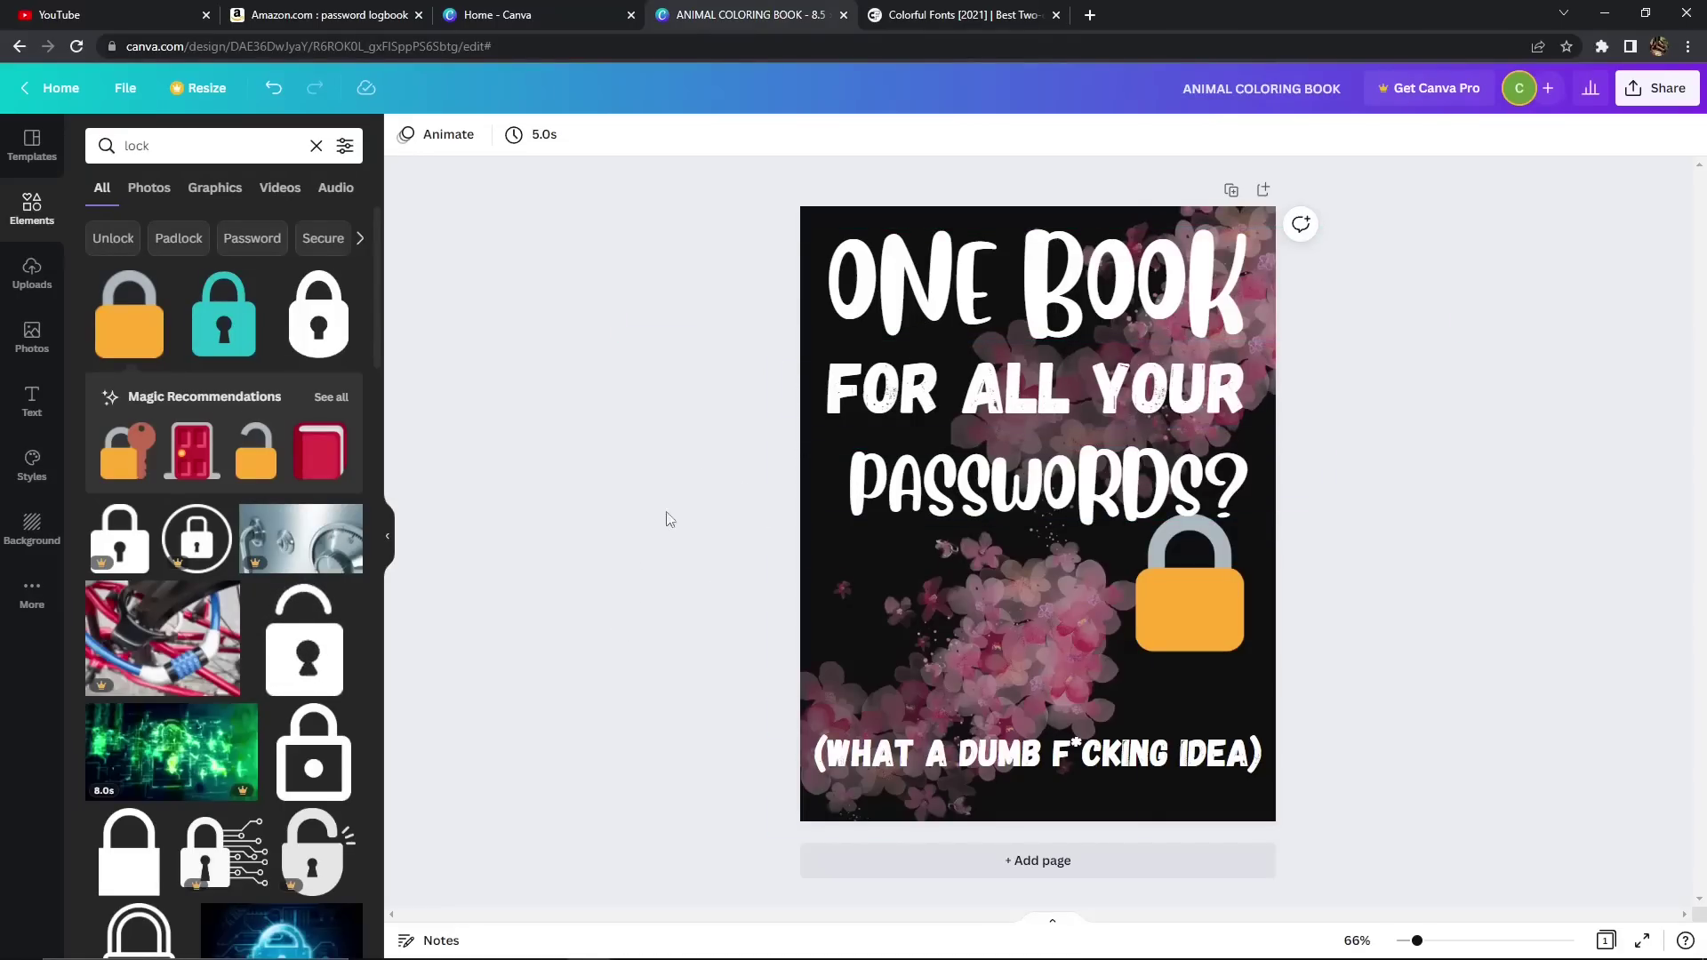
click(971, 18)
scroll(1466, 524, down, 3)
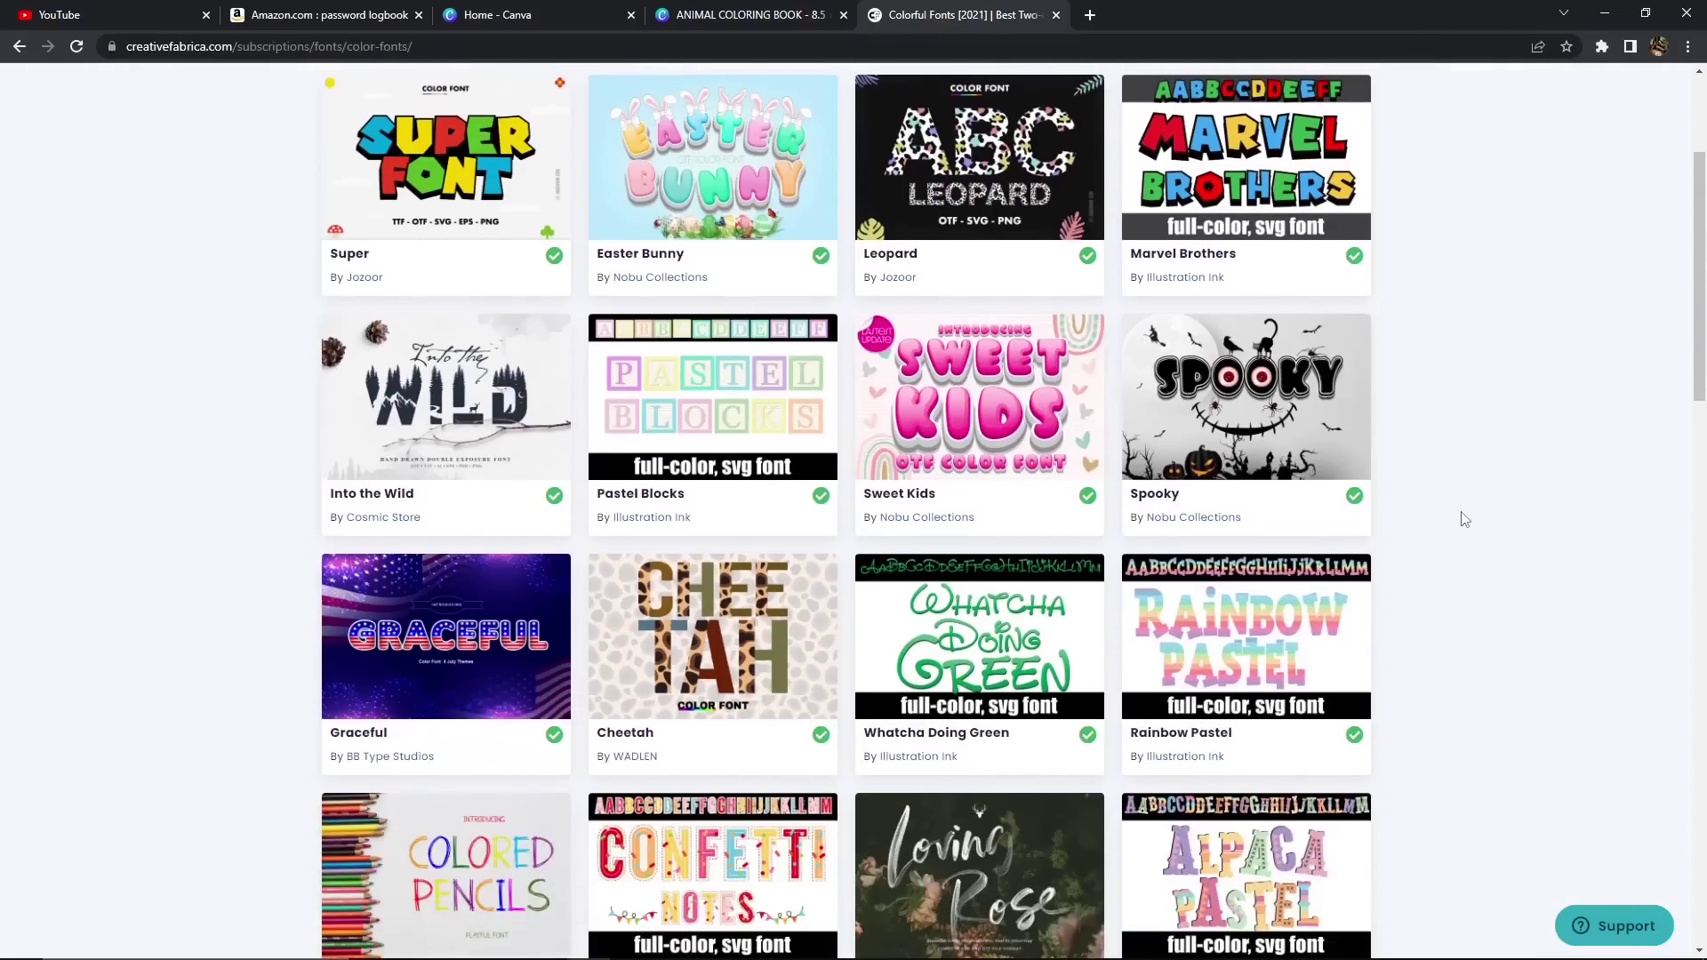
scroll(1432, 533, down, 15)
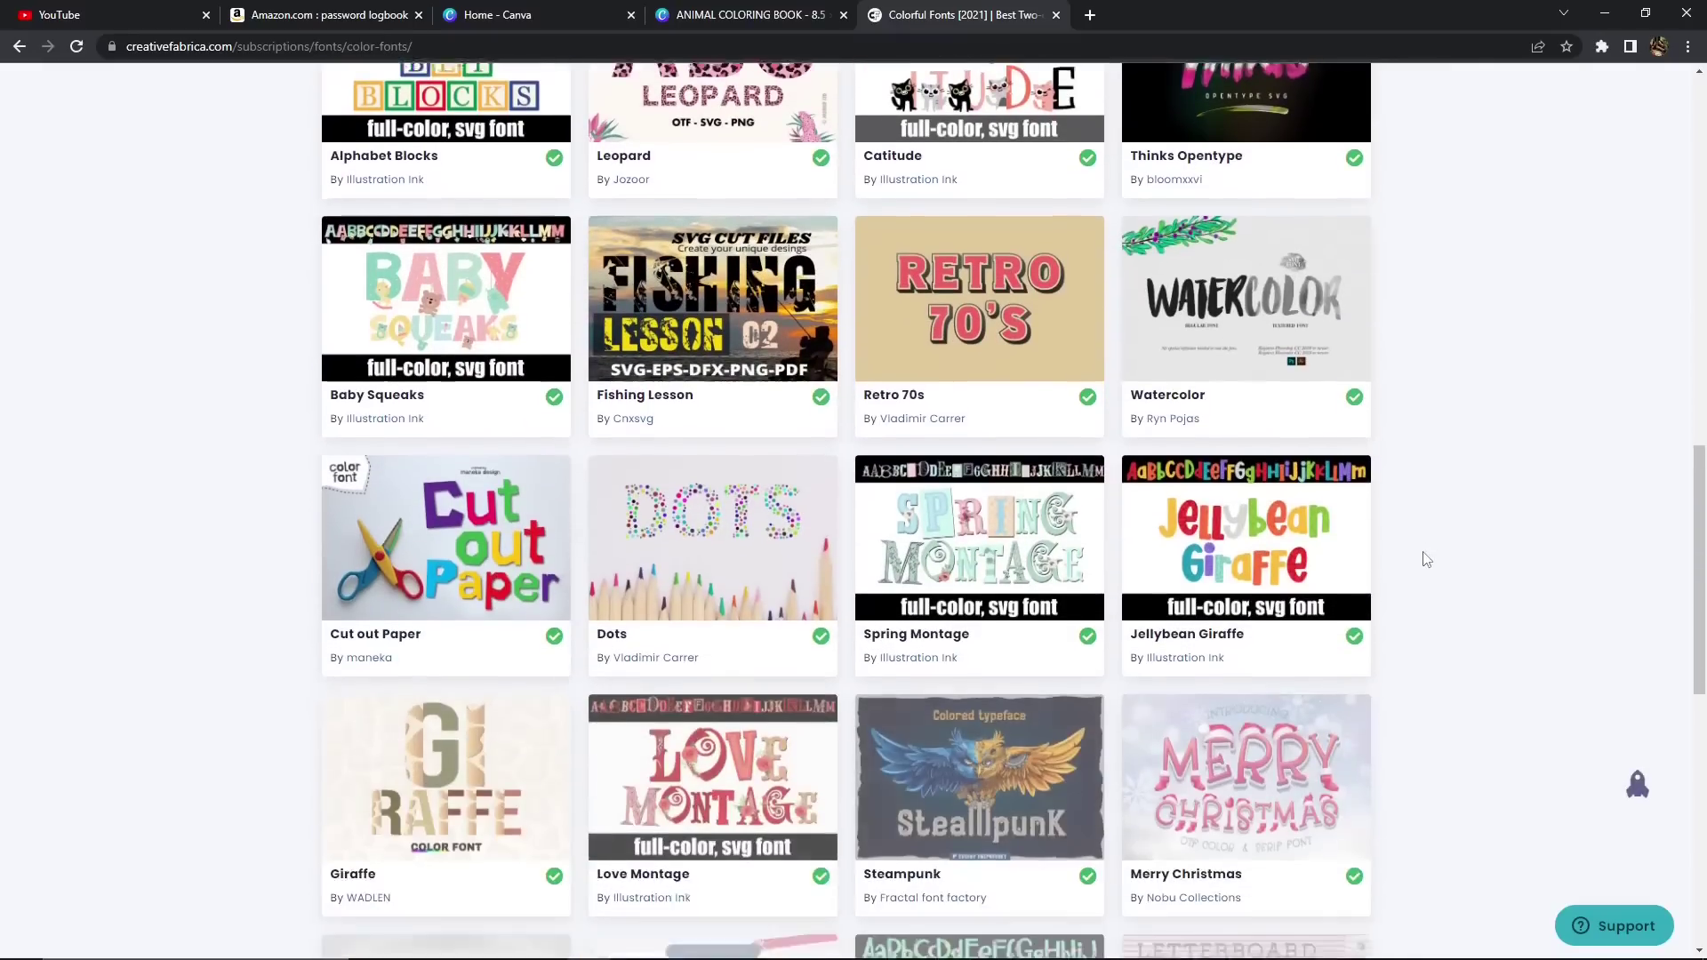
scroll(1384, 586, up, 20)
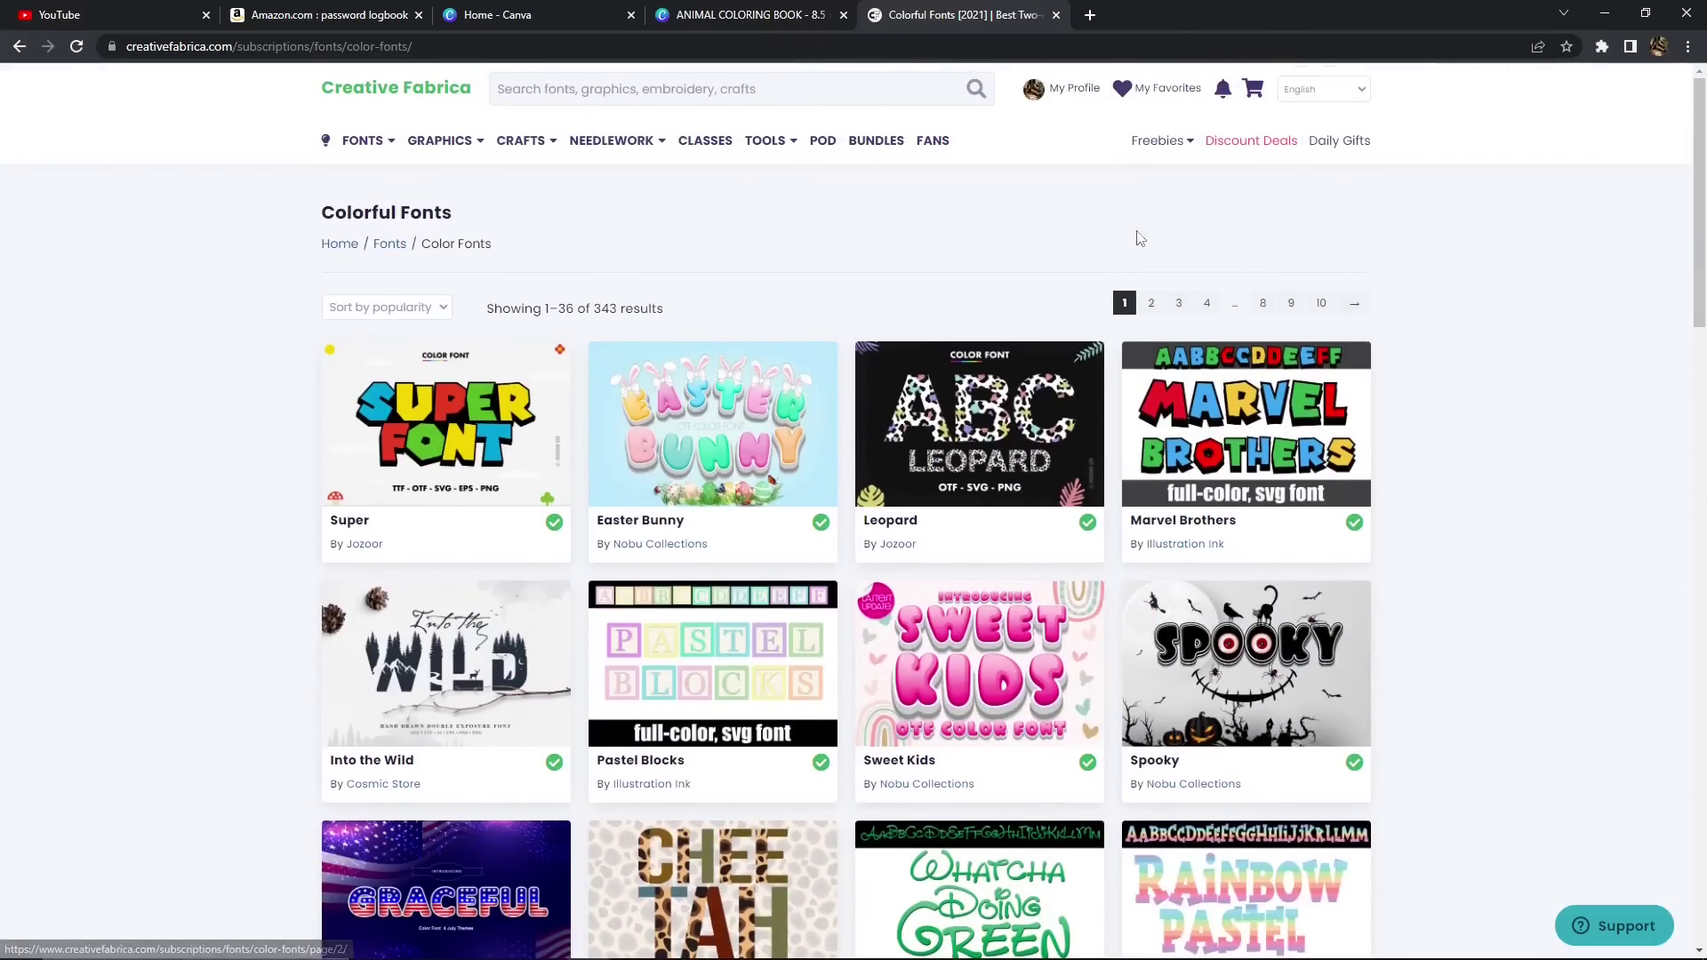
scroll(403, 237, down, 1)
scroll(388, 260, up, 1)
Step: Open Creative Fabrica's full Fonts category and browse the popular script and display fonts
click(391, 258)
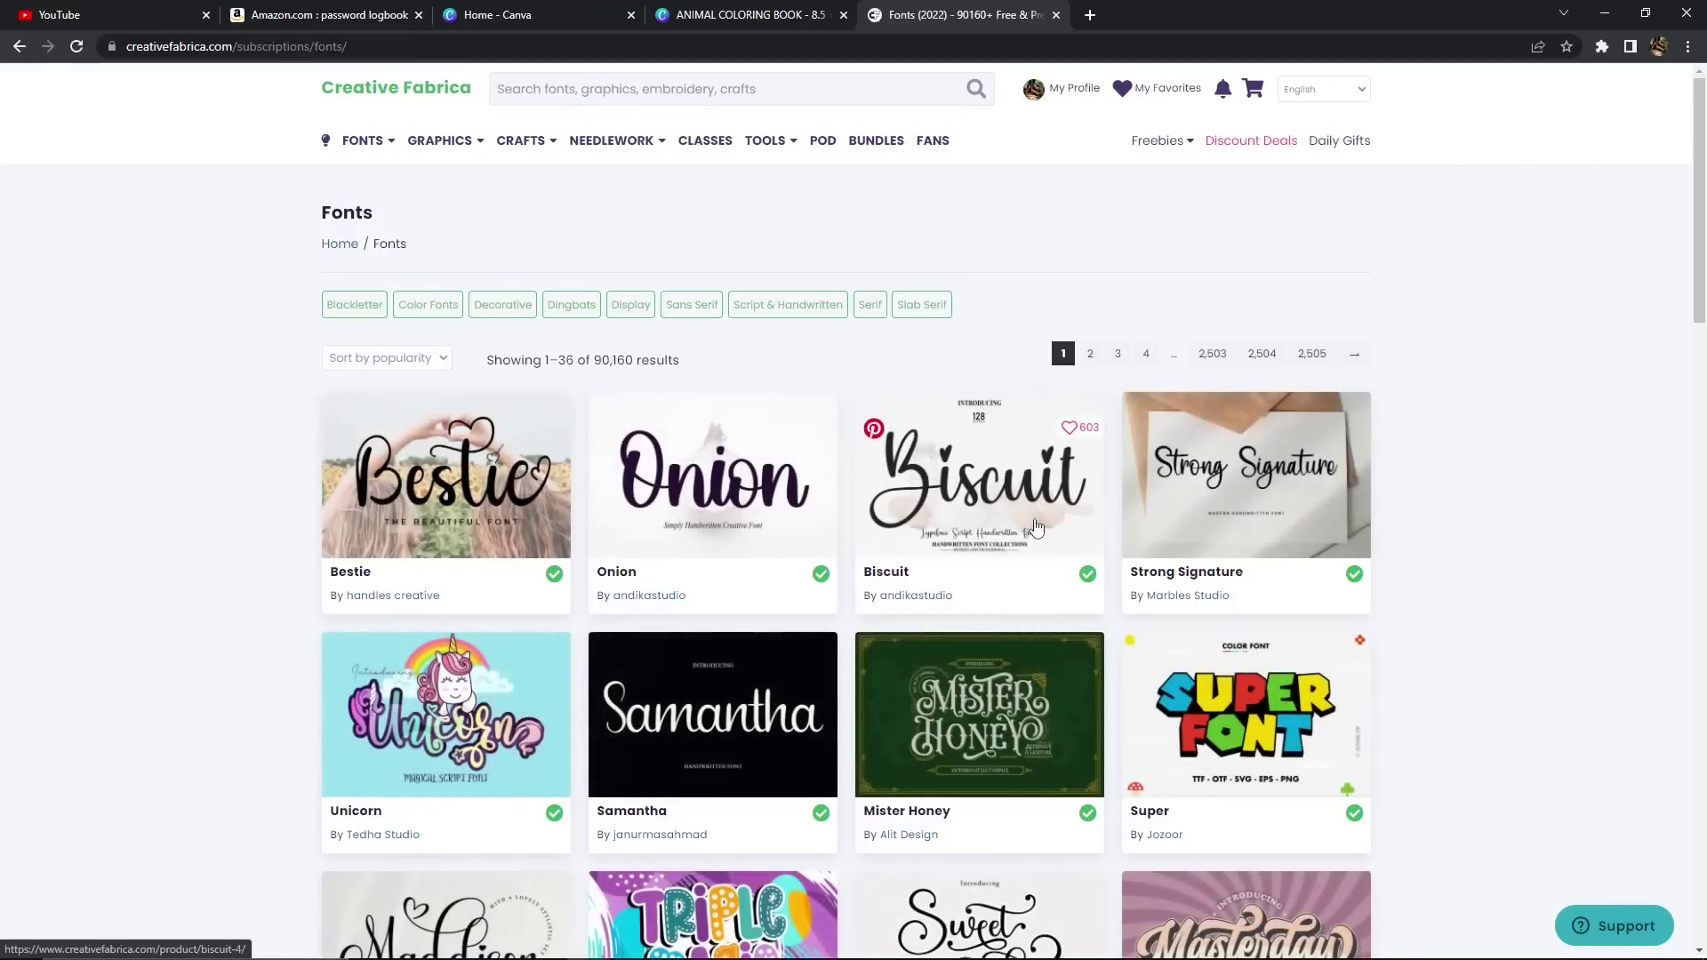
scroll(759, 513, down, 4)
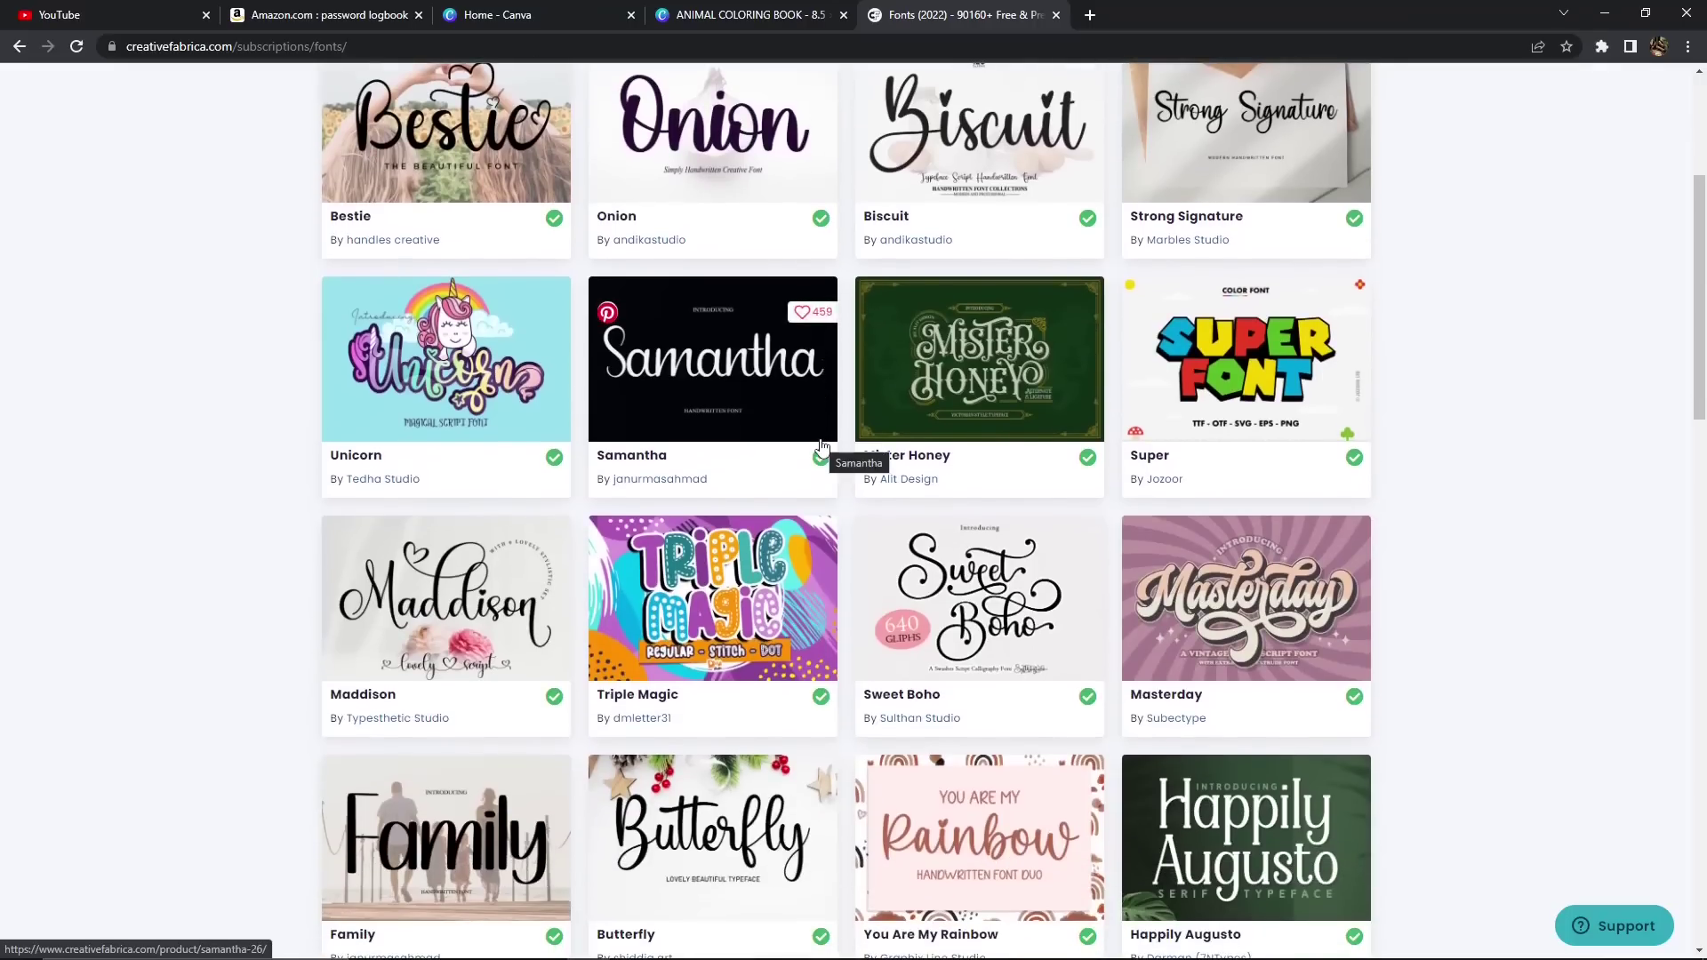
scroll(869, 454, down, 1)
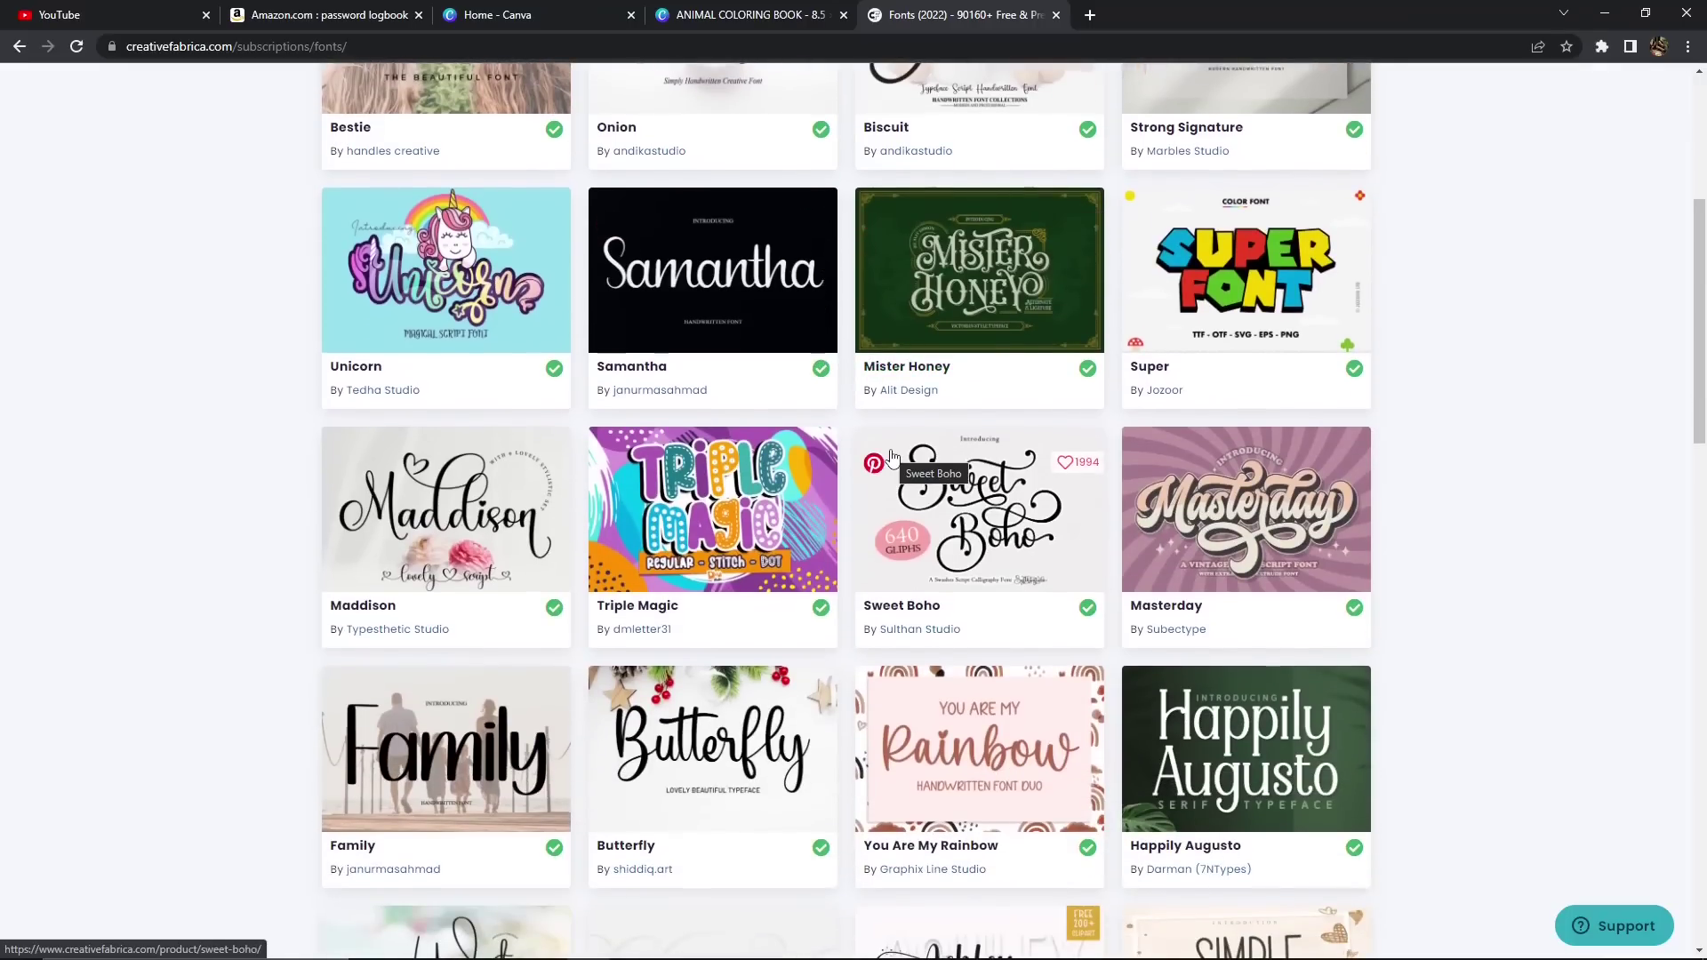
scroll(920, 565, down, 5)
scroll(920, 565, down, 6)
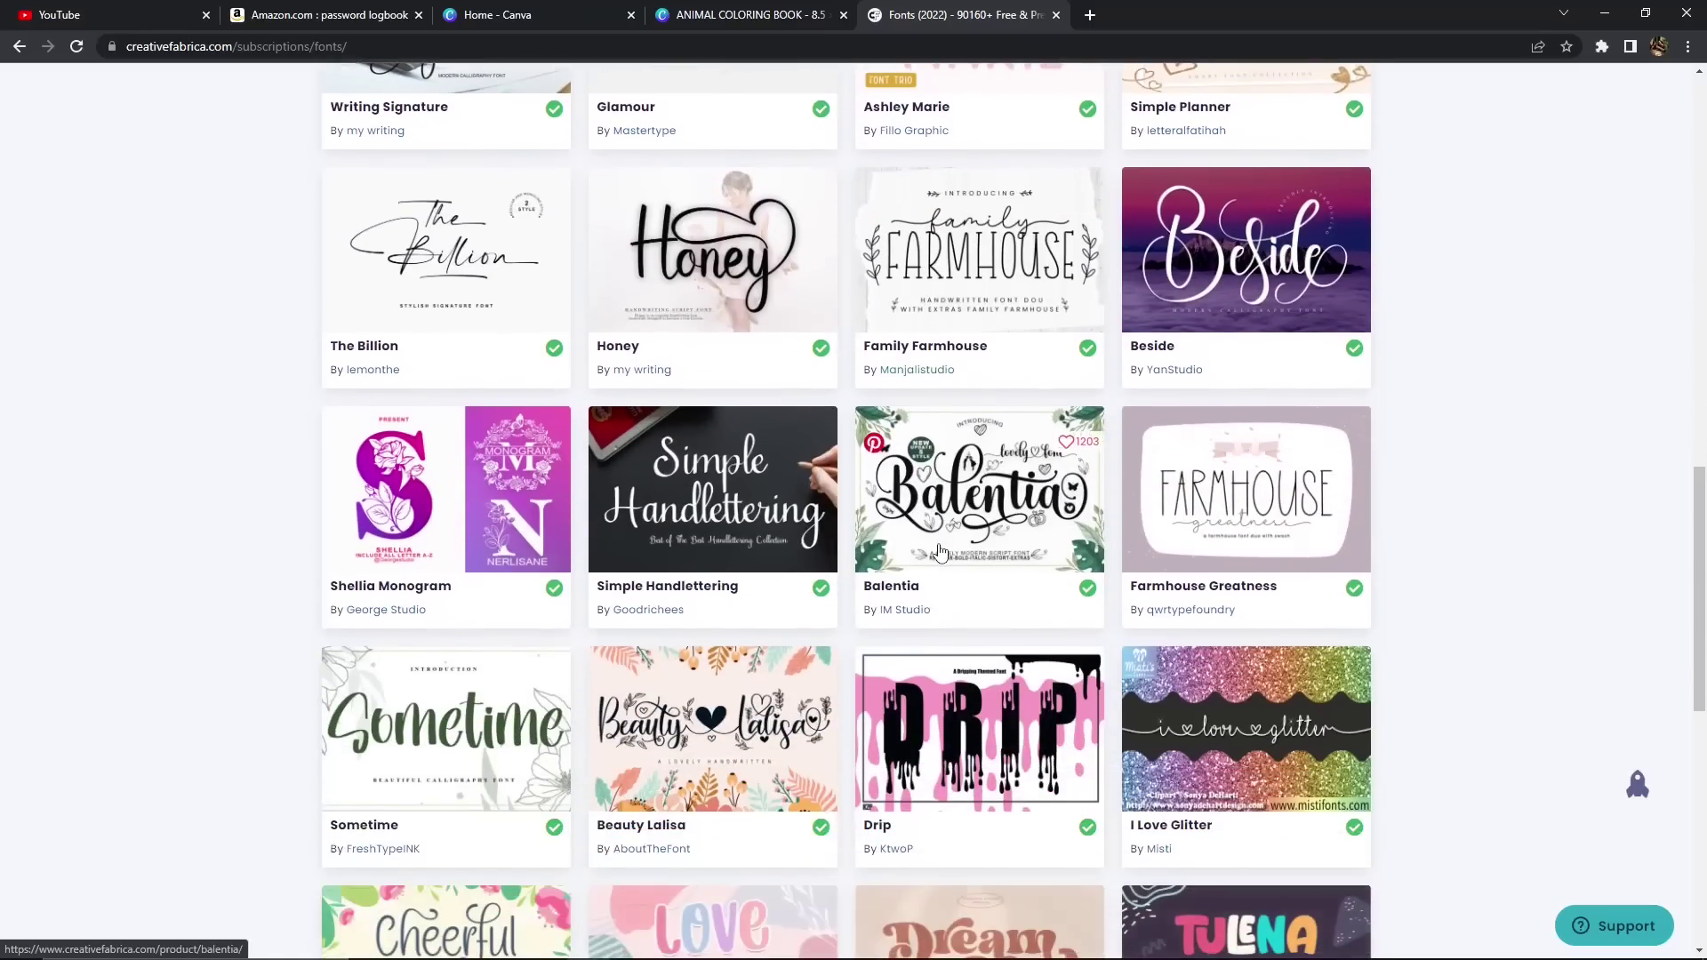
Step: Review the lettering on the Canva password book cover, then examine the Creative Fabrica fonts through the end of the first results page
key(ctrl+shift+Tab)
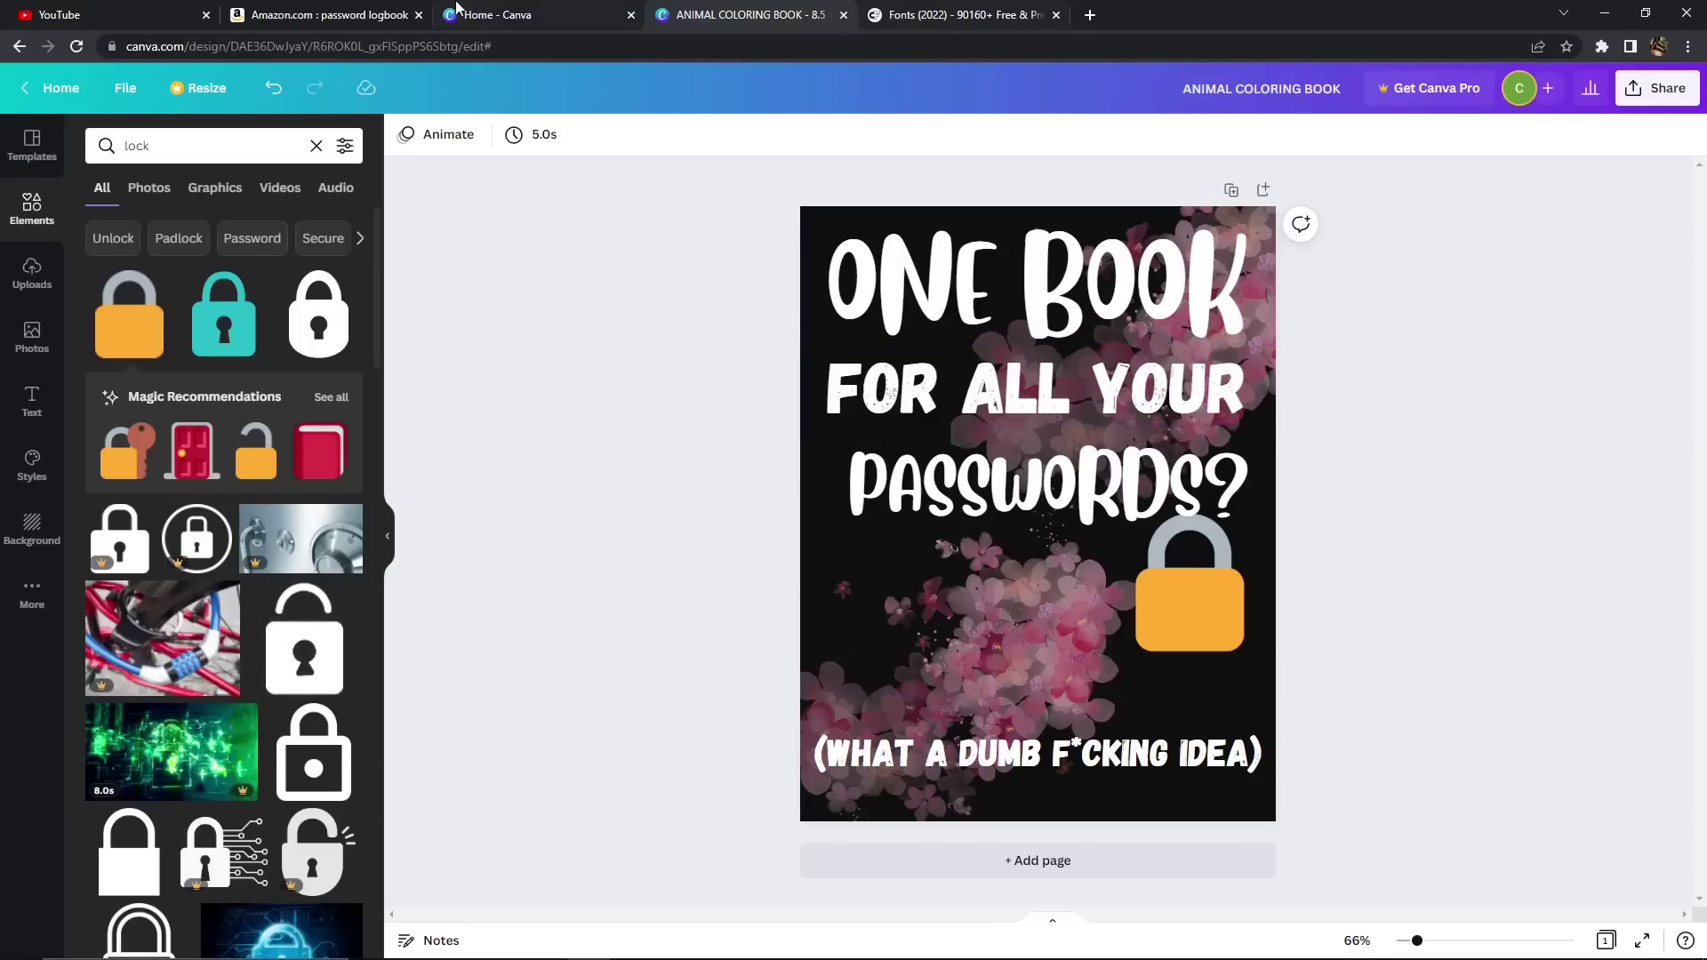
click(967, 21)
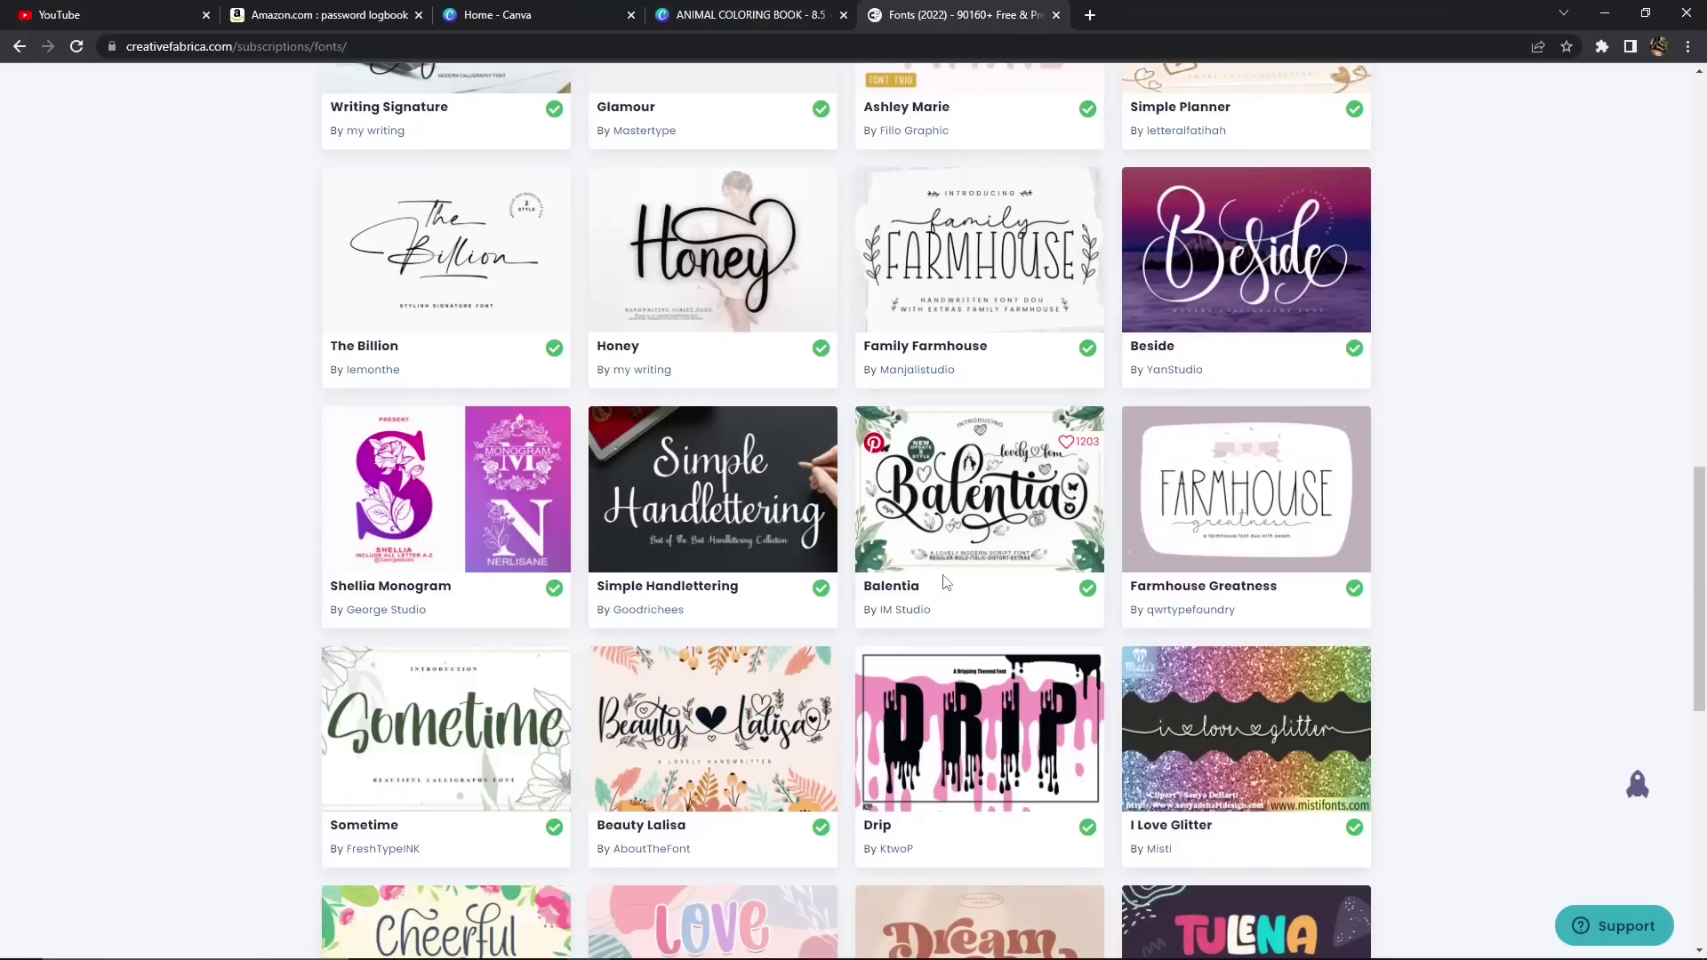
scroll(947, 582, up, 16)
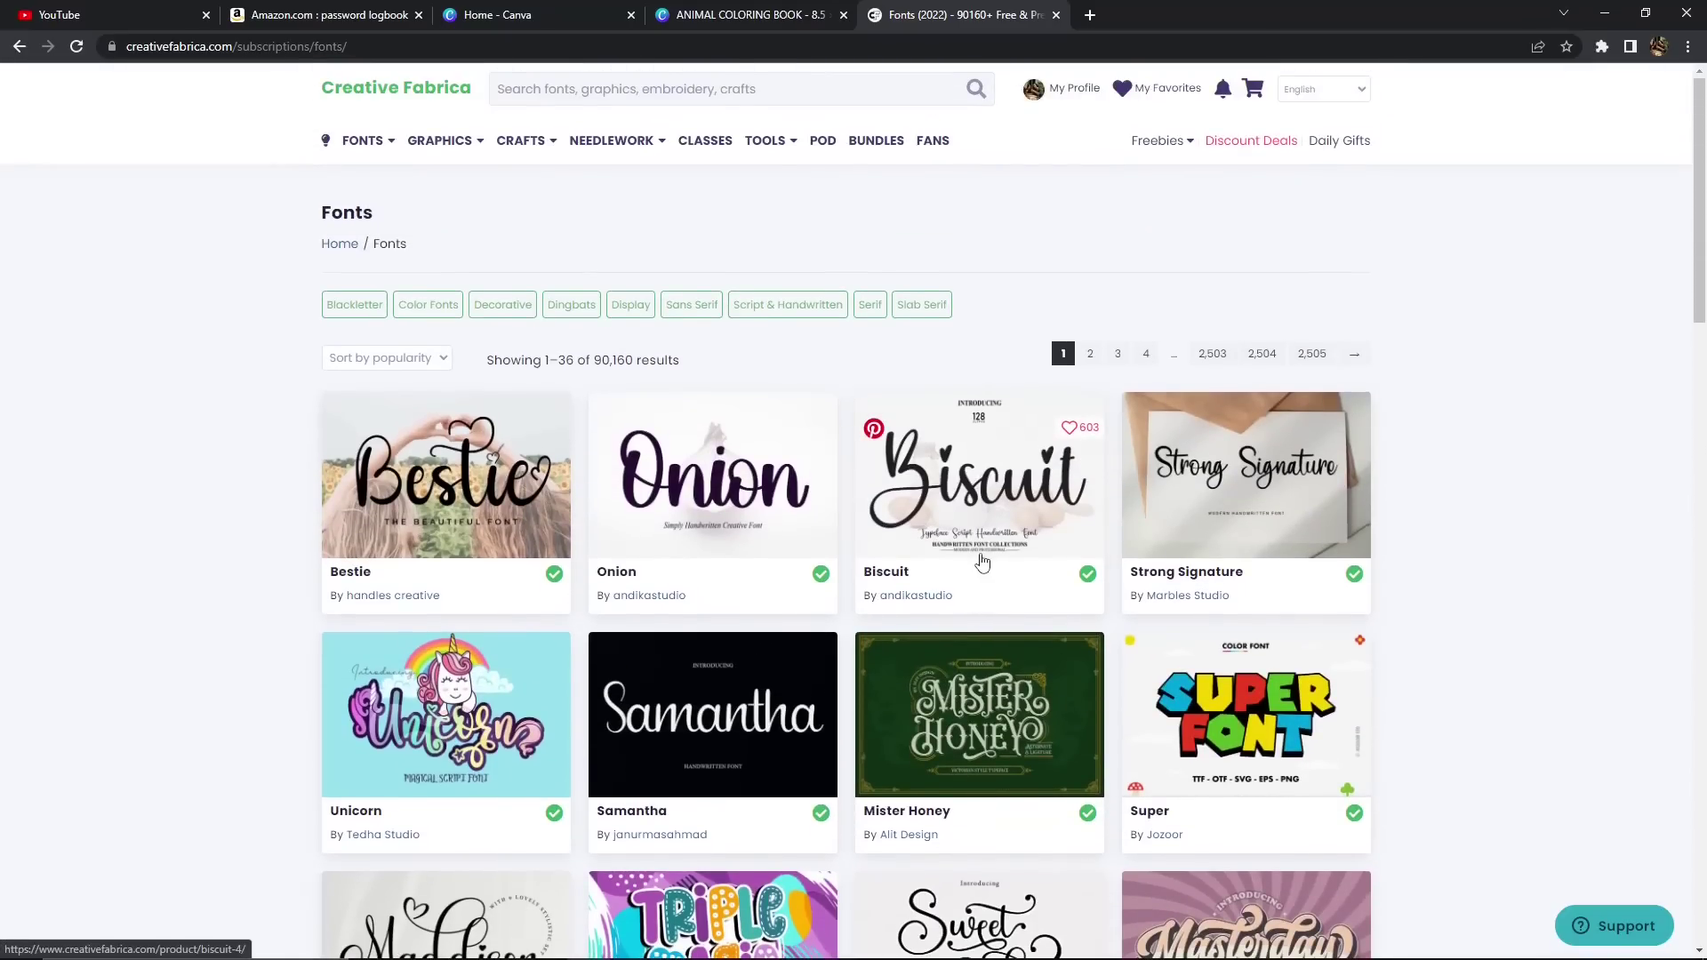
scroll(978, 551, down, 16)
scroll(972, 539, down, 4)
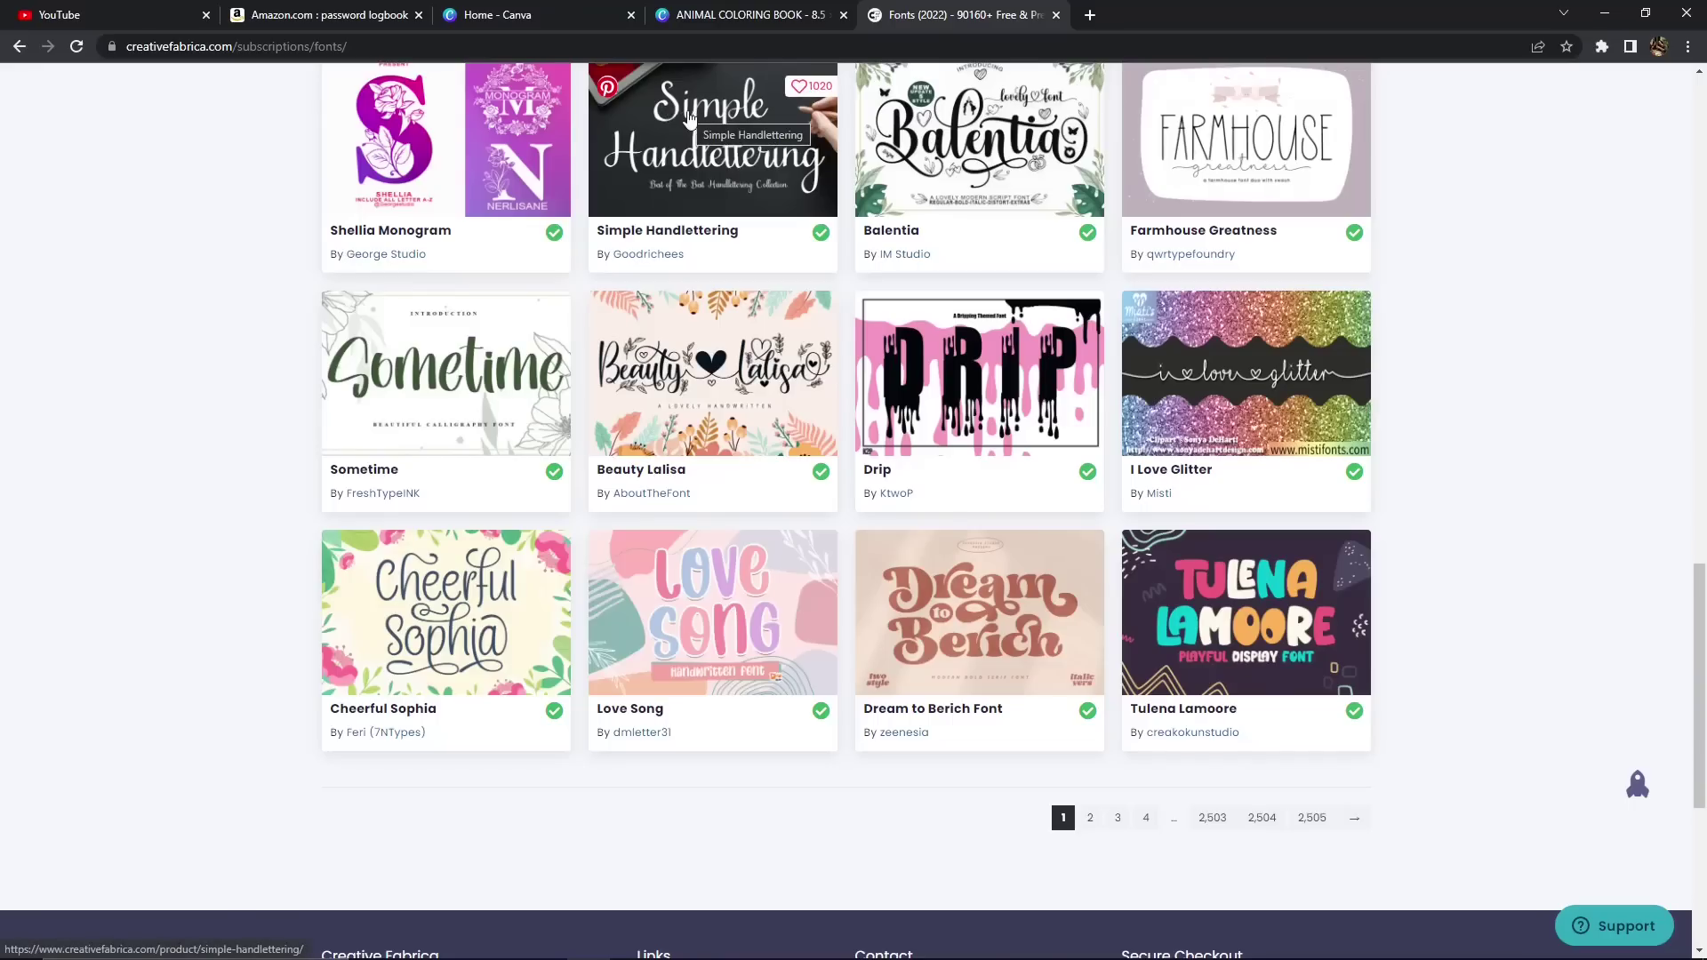
Step: Switch to the Canva password book cover and move the "ONE BOOK" title text slightly down
click(716, 19)
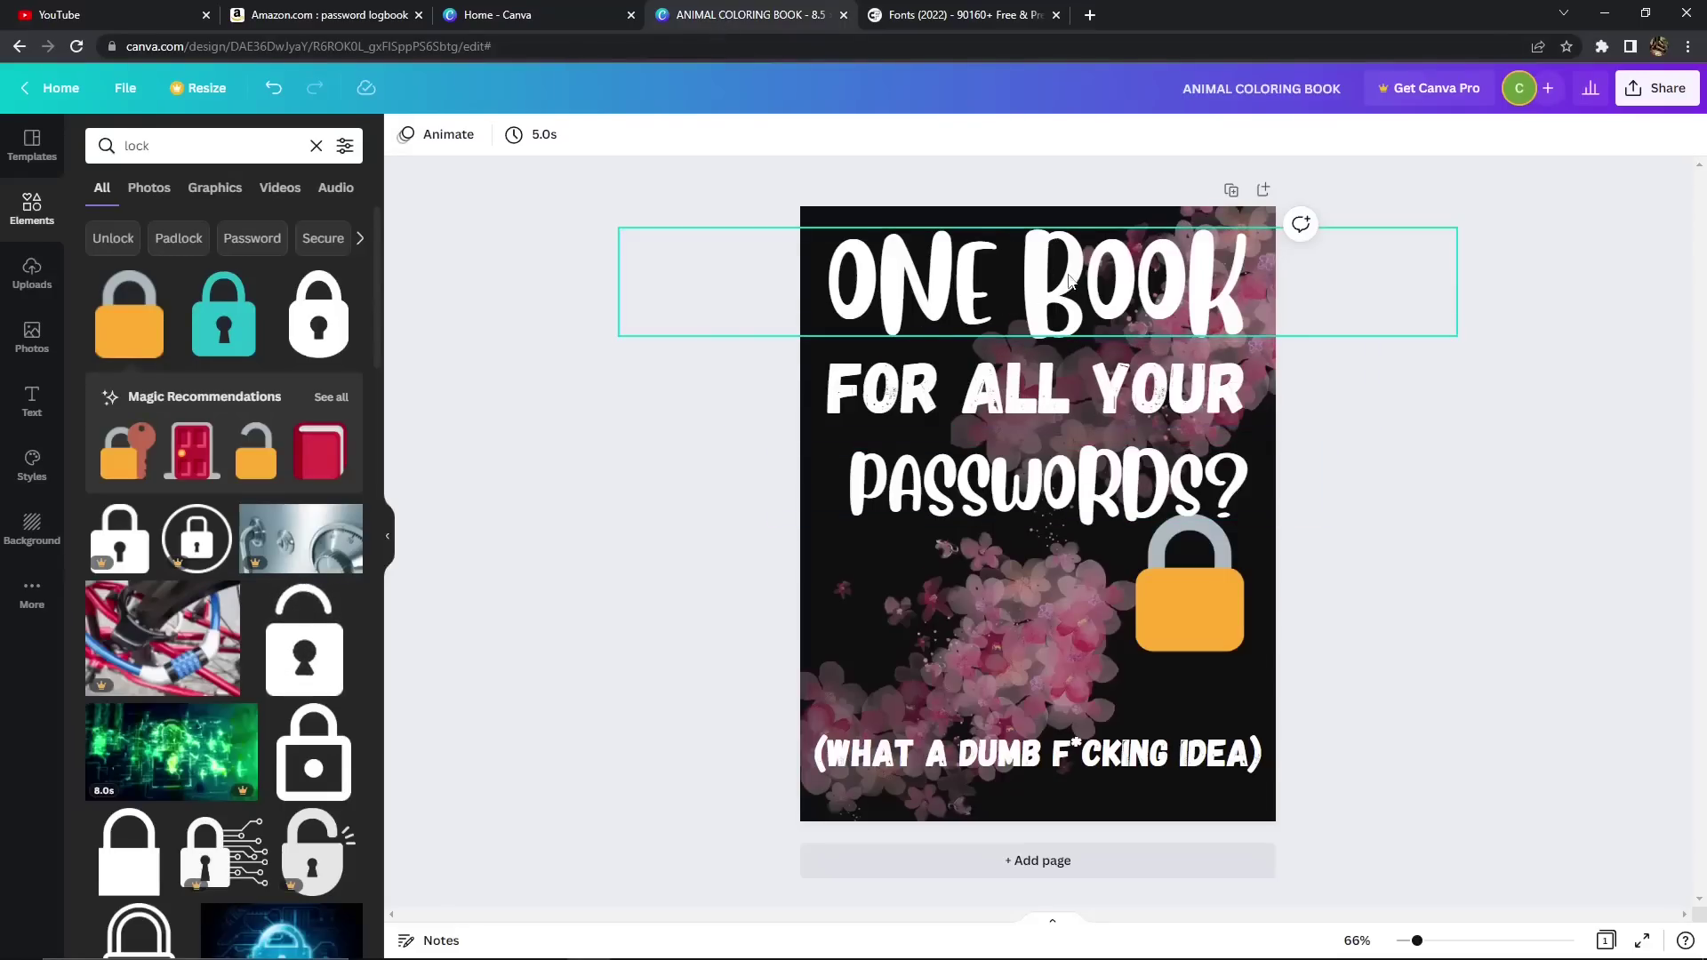
click(1040, 285)
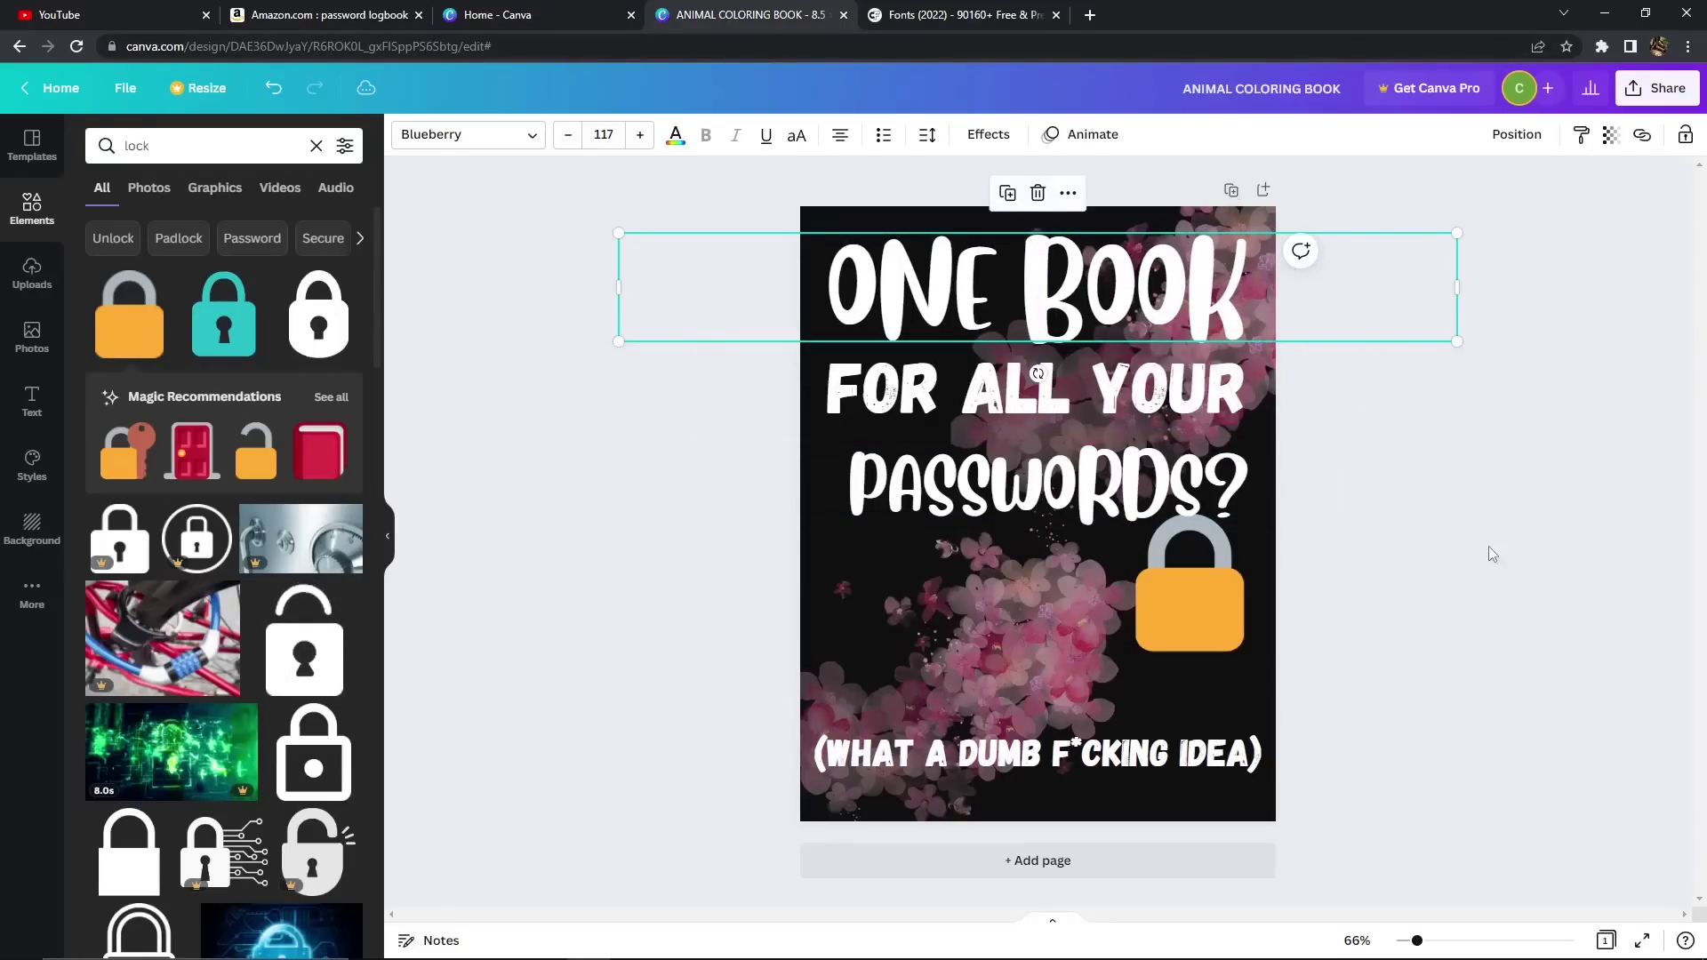